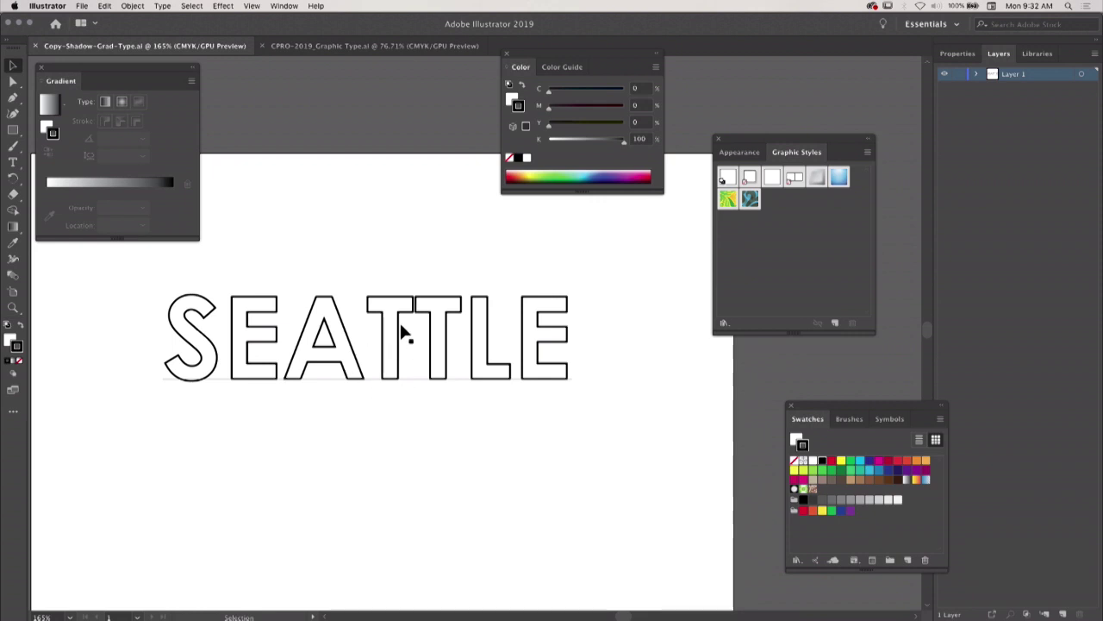
# Step: Drag the outlined SEATTLE lettering slightly up and to the left on the artboard
pyautogui.moveTo(383, 336); pyautogui.dragTo(375, 320)
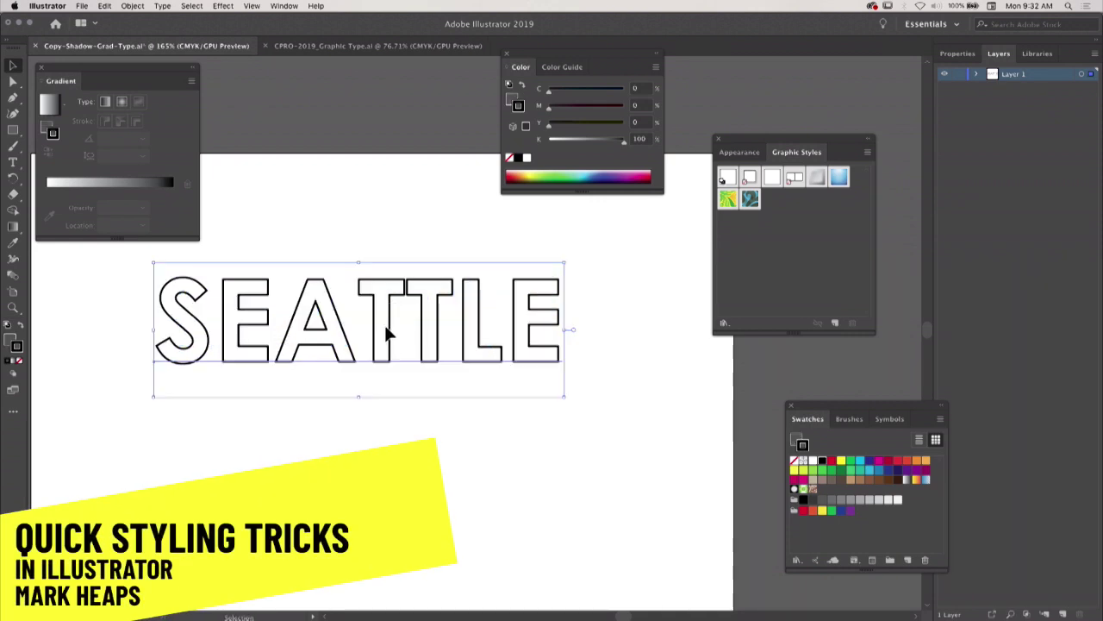
# Step: In Appearance, give the SEATTLE characters a cyan fill and set their stroke to None
pyautogui.click(733, 153)
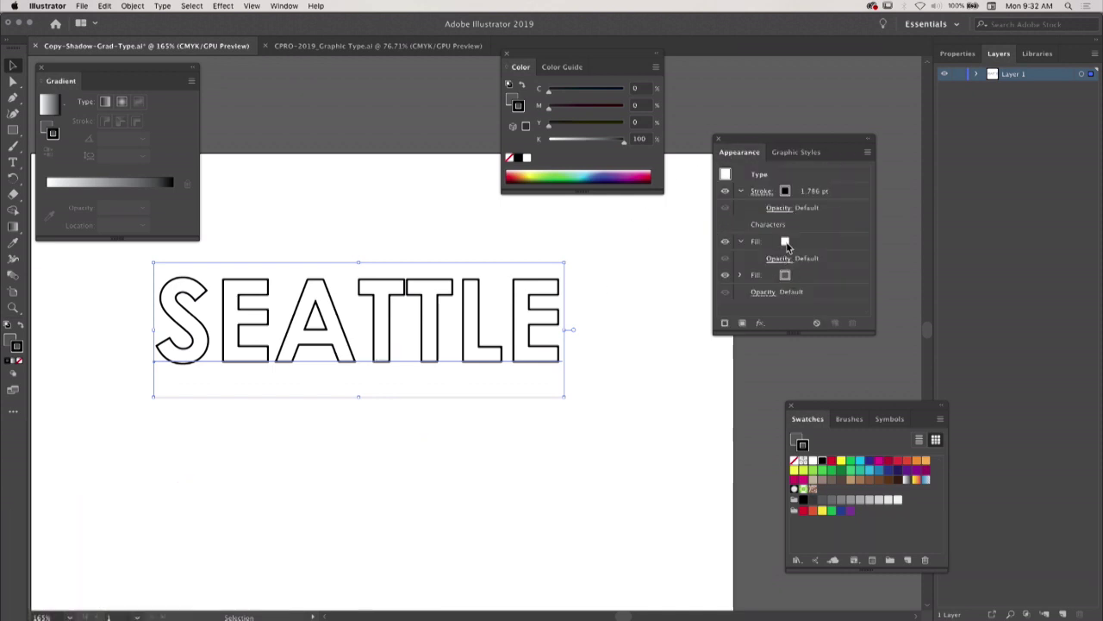
pyautogui.click(786, 246)
pyautogui.click(786, 243)
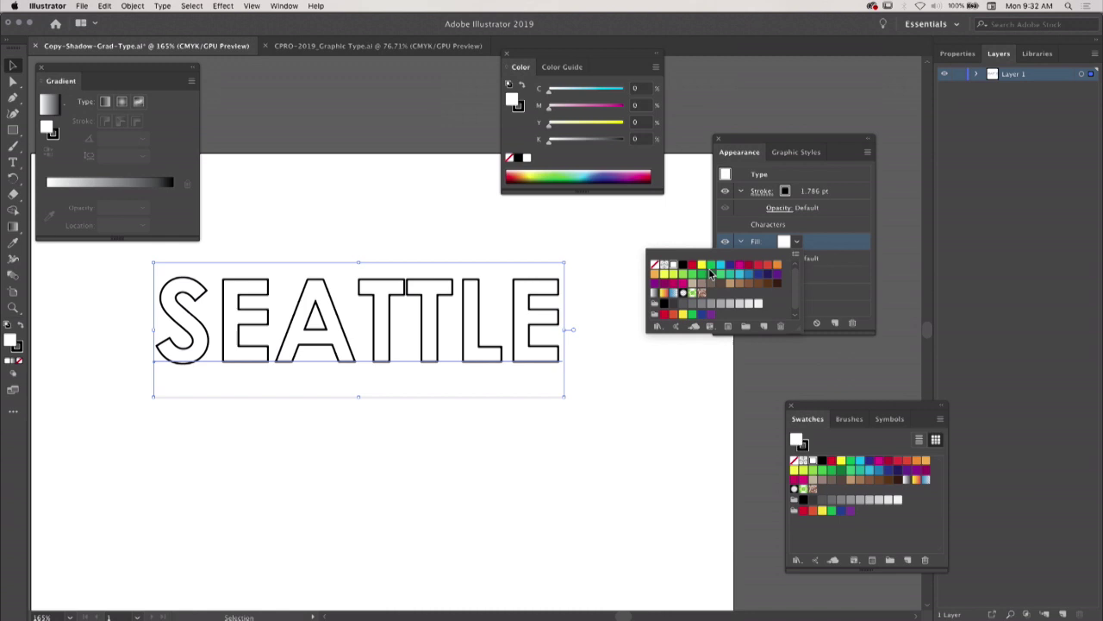
pyautogui.click(721, 273)
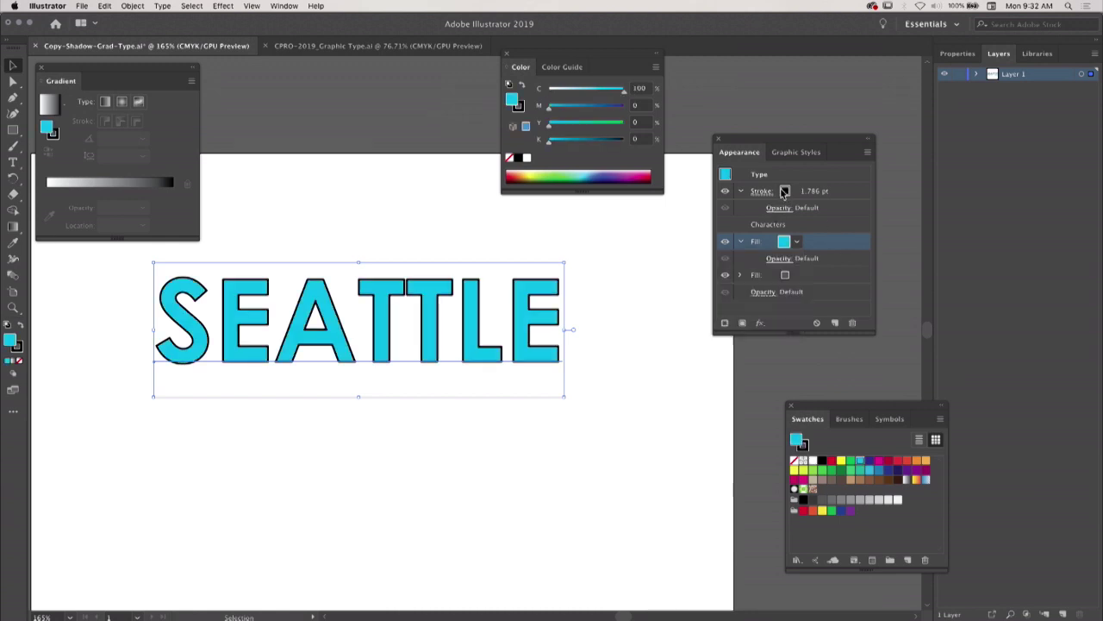
pyautogui.click(784, 193)
pyautogui.click(785, 192)
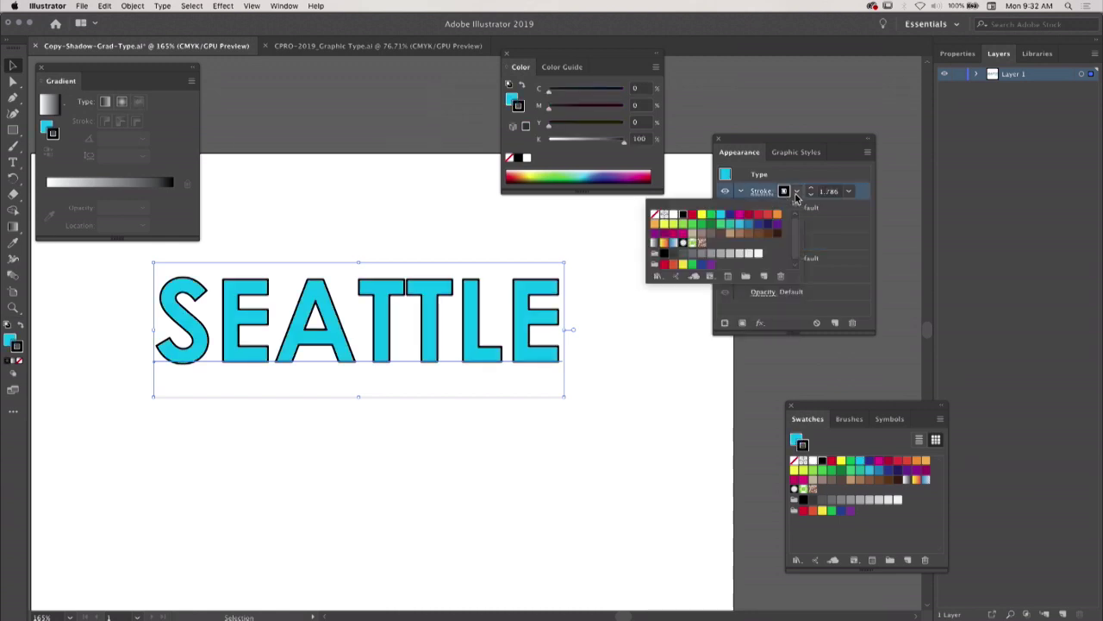
pyautogui.click(655, 215)
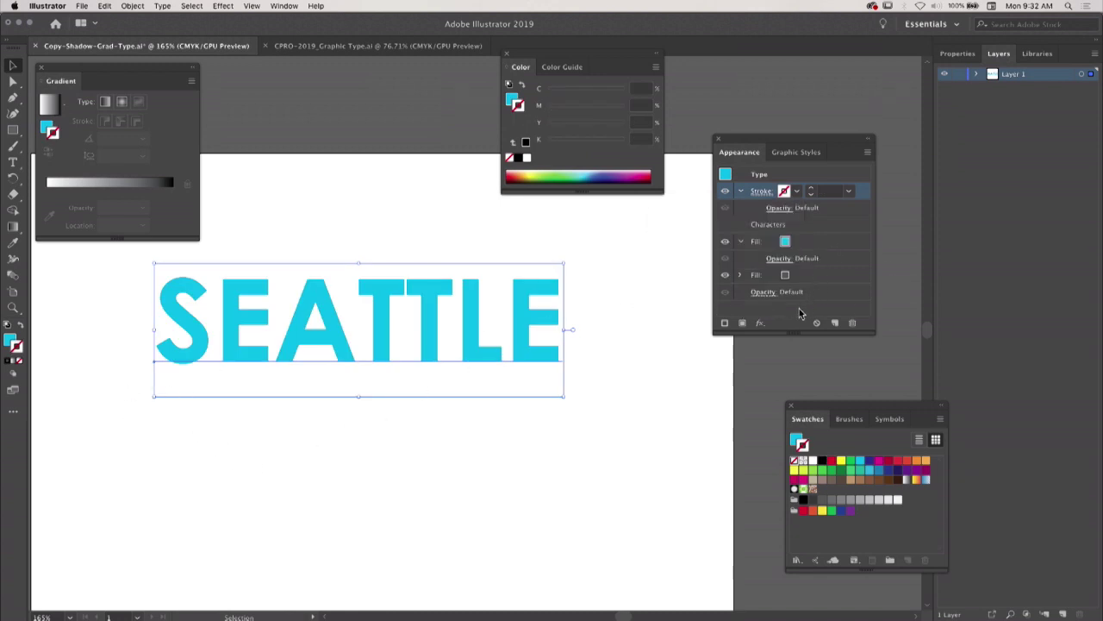
# Step: Delete the text's second fill and add a new 60% grey fill beneath the cyan one
pyautogui.click(808, 277)
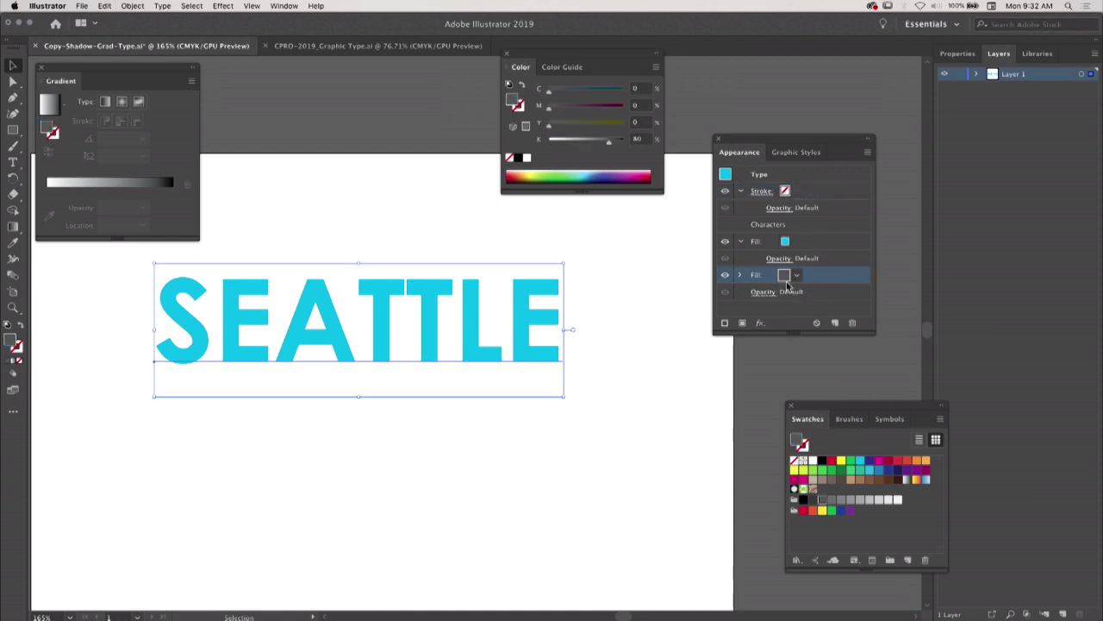
pyautogui.click(853, 322)
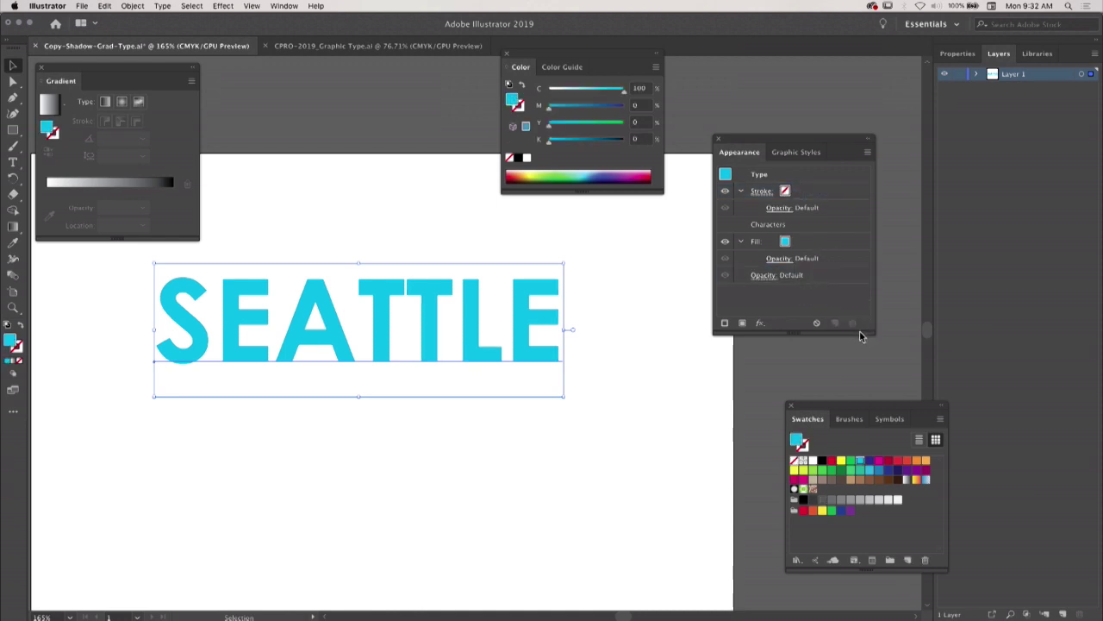
pyautogui.click(742, 323)
pyautogui.click(813, 276)
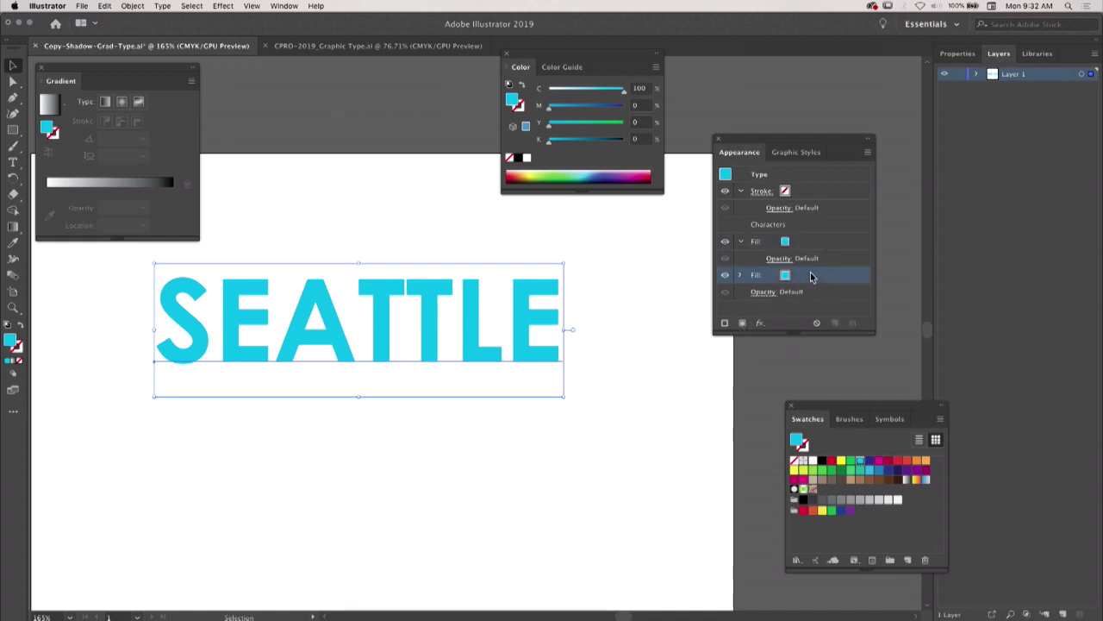
pyautogui.click(784, 275)
pyautogui.click(797, 276)
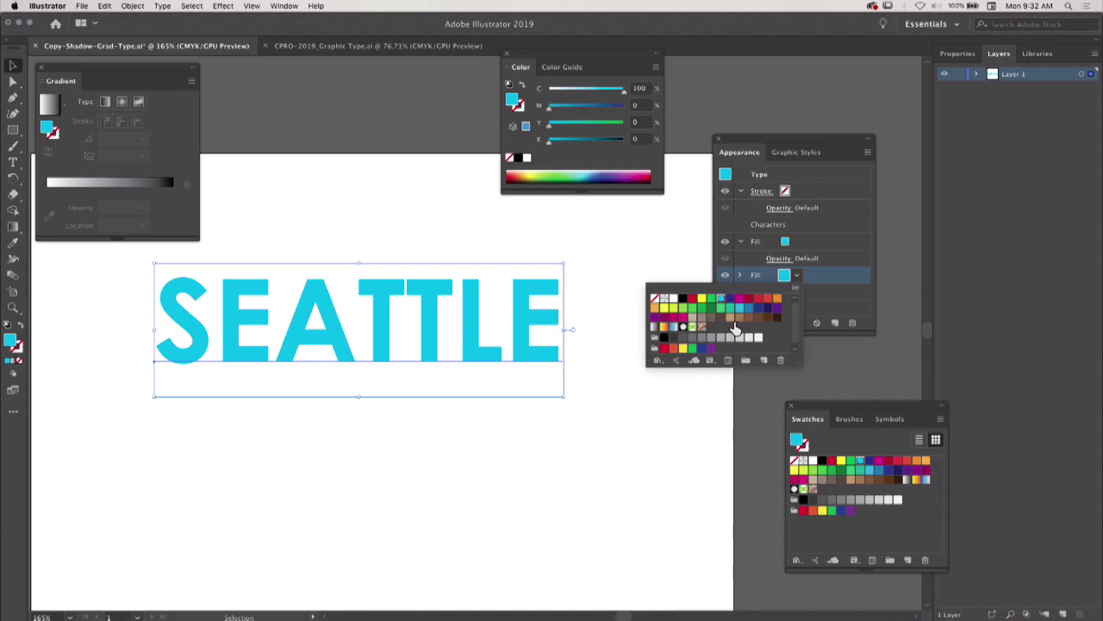
pyautogui.click(709, 344)
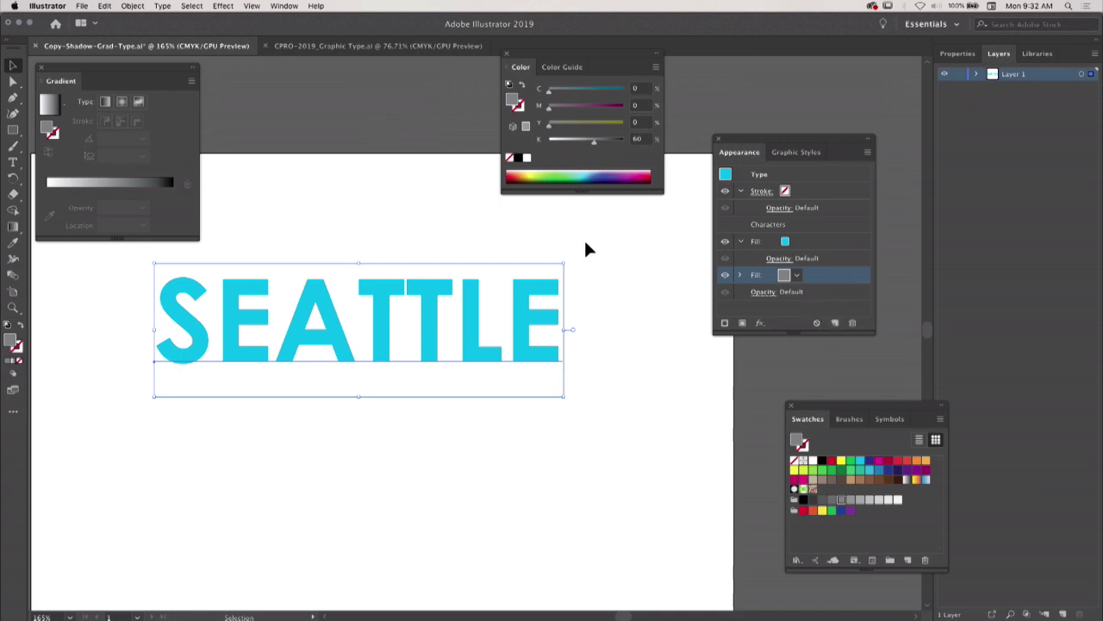
# Step: Apply a Transform effect to the grey fill: 1 pt horizontal and vertical move, 400 copies, Preview on
pyautogui.click(222, 6)
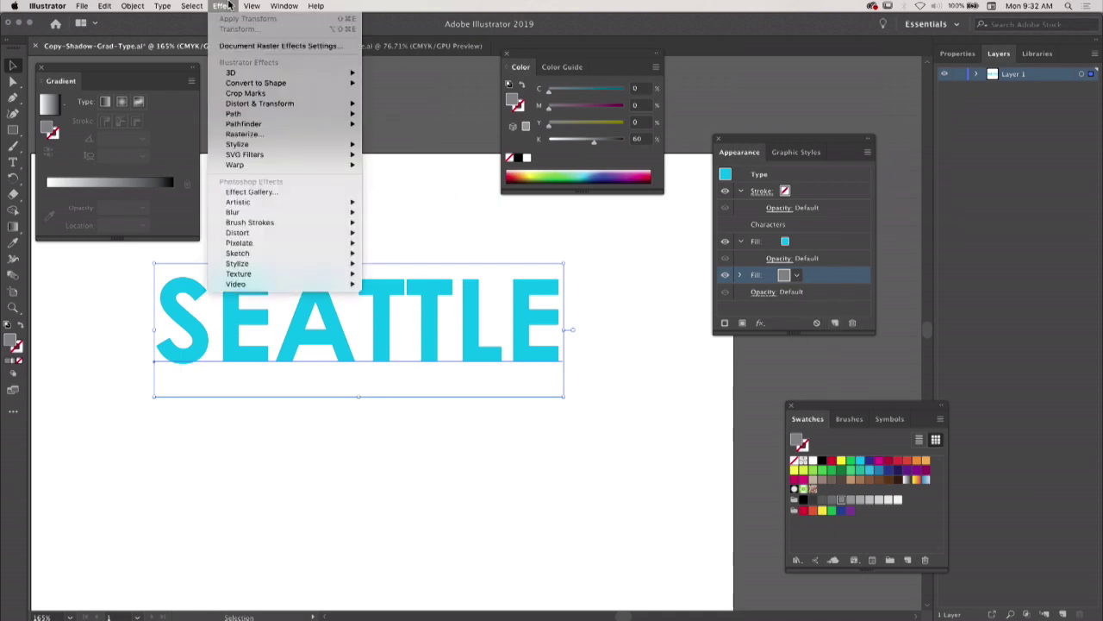
pyautogui.moveTo(289, 105)
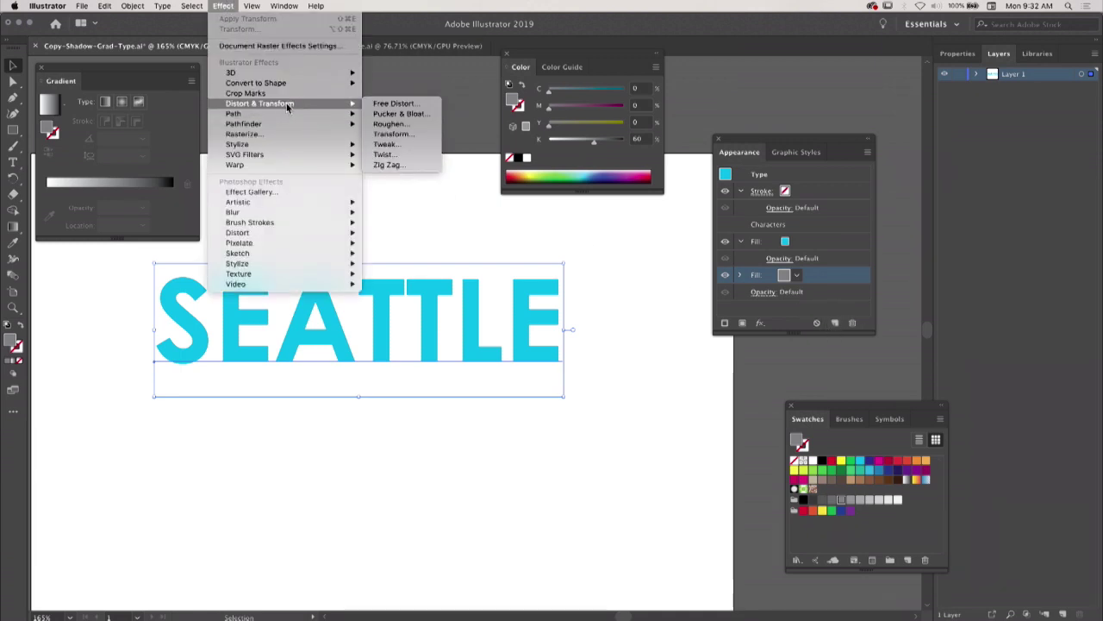
pyautogui.click(429, 135)
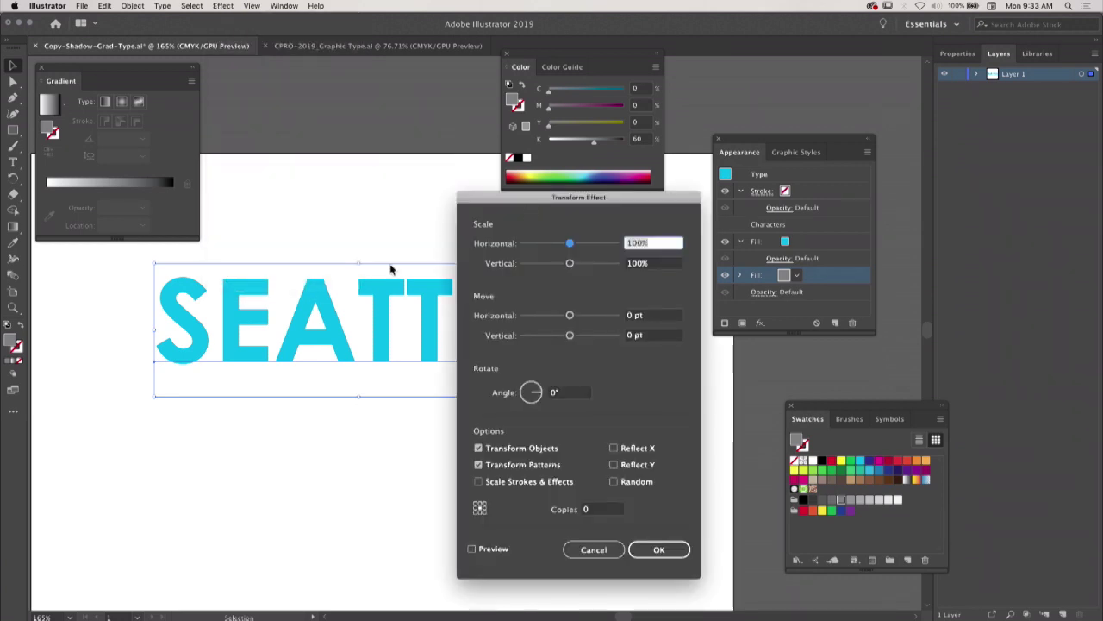
pyautogui.click(471, 549)
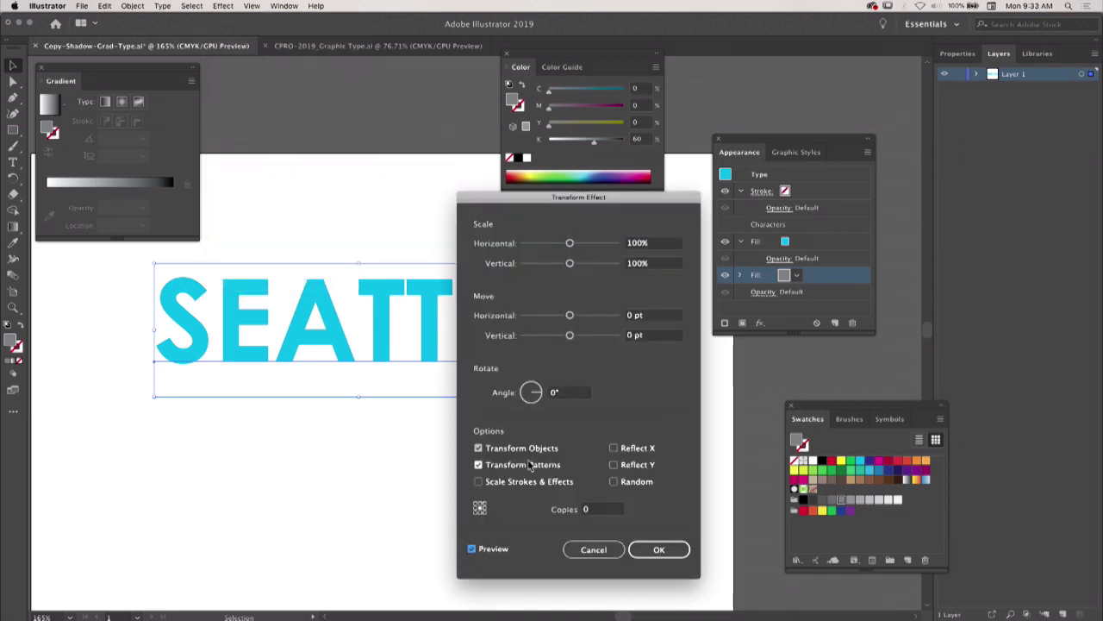
pyautogui.click(651, 321)
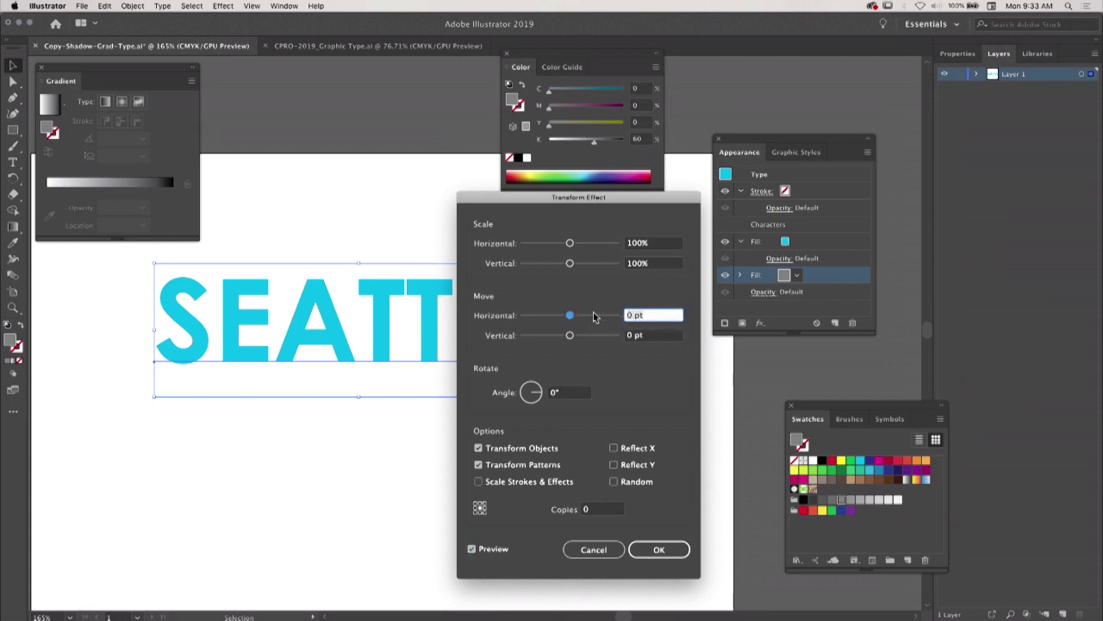
pyautogui.write('1')
pyautogui.press('Tab')
pyautogui.press('Tab')
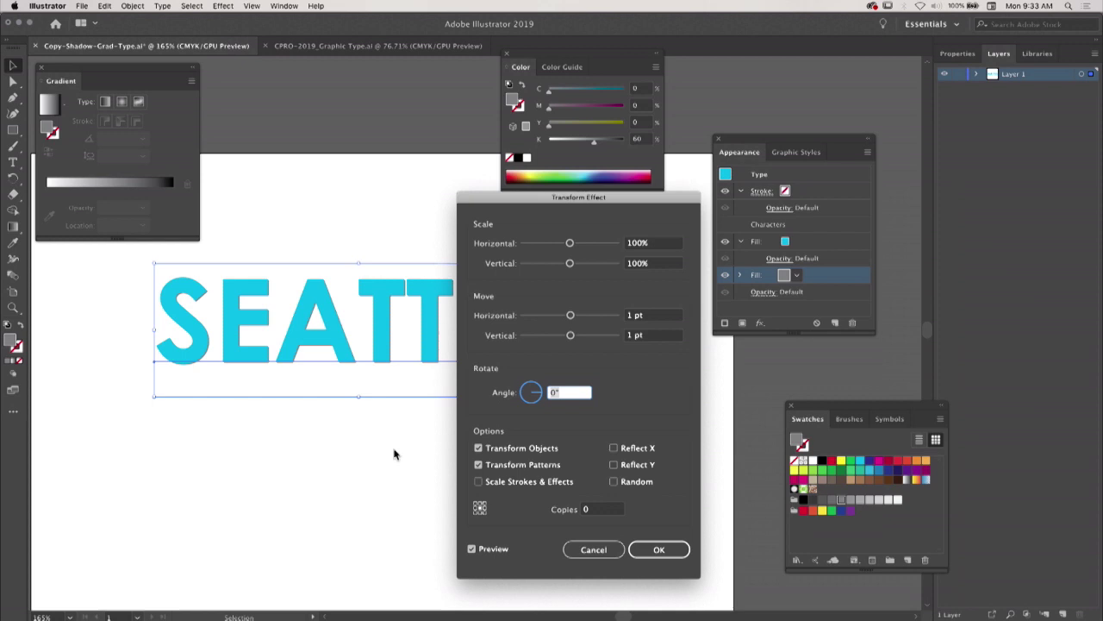
pyautogui.click(583, 510)
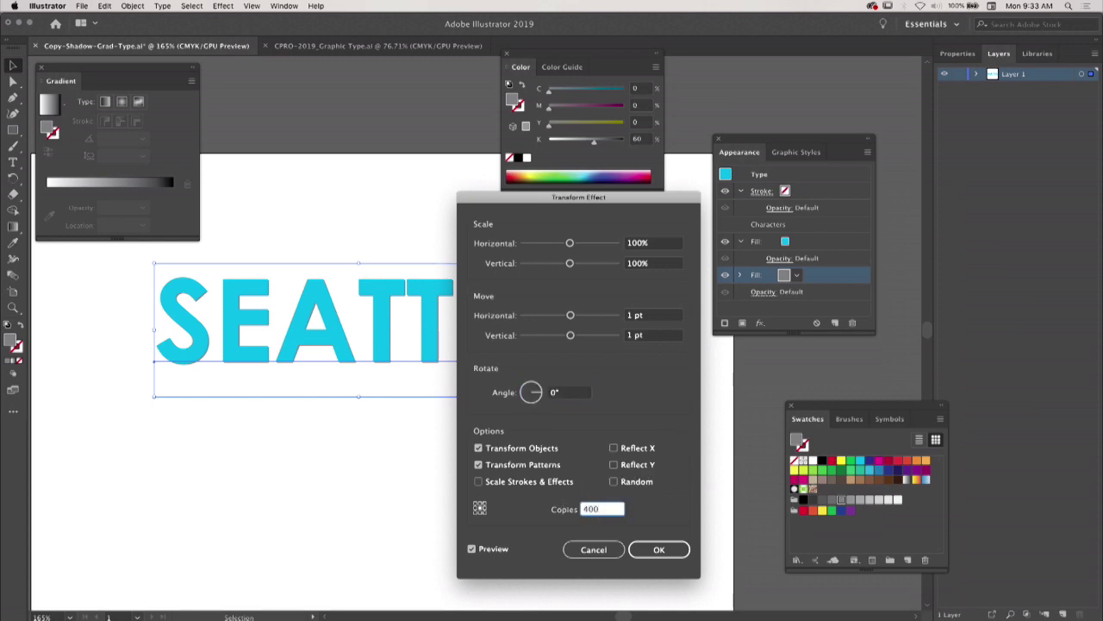
pyautogui.press('Tab')
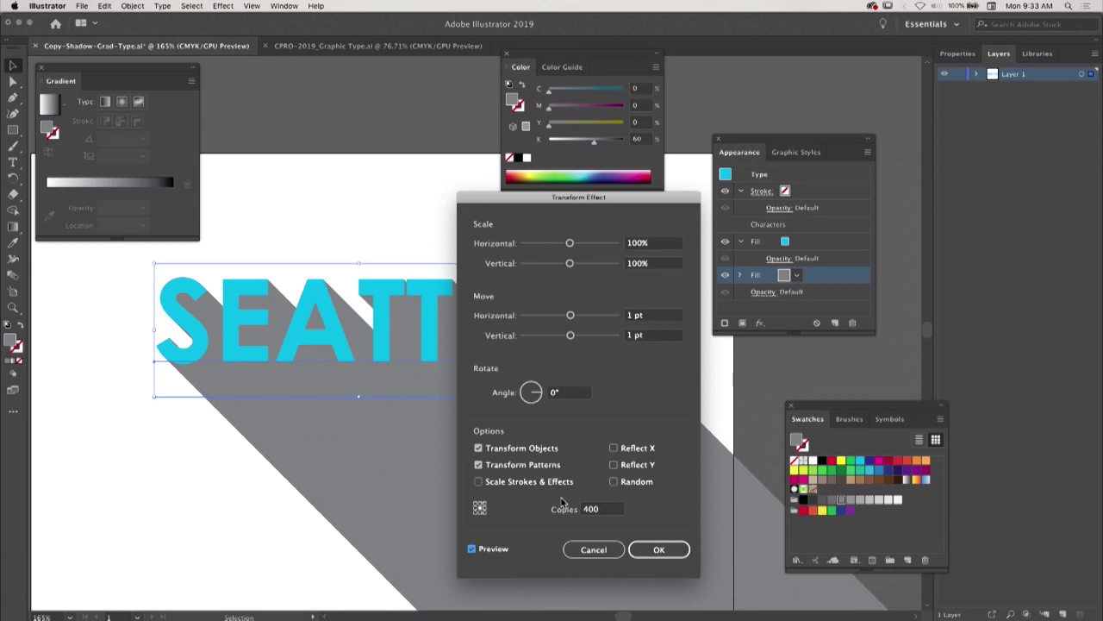
# Step: Confirm the Transform effect and deselect the SEATTLE text
pyautogui.click(660, 549)
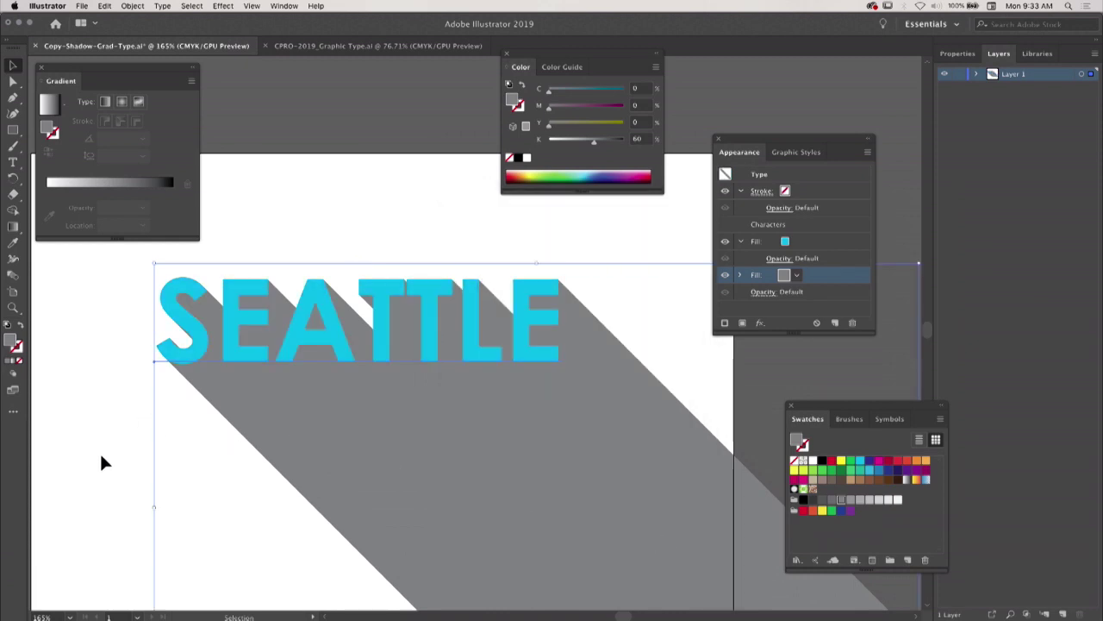
pyautogui.click(102, 458)
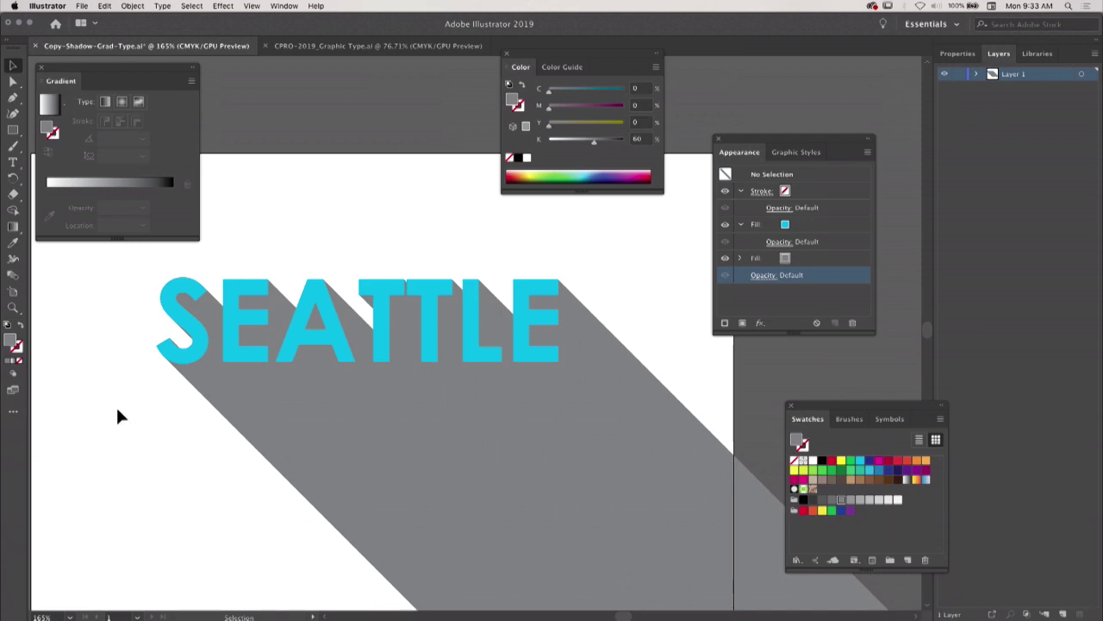
# Step: With the Type tool, replace the word SEATTLE with DAVID
pyautogui.press('t')
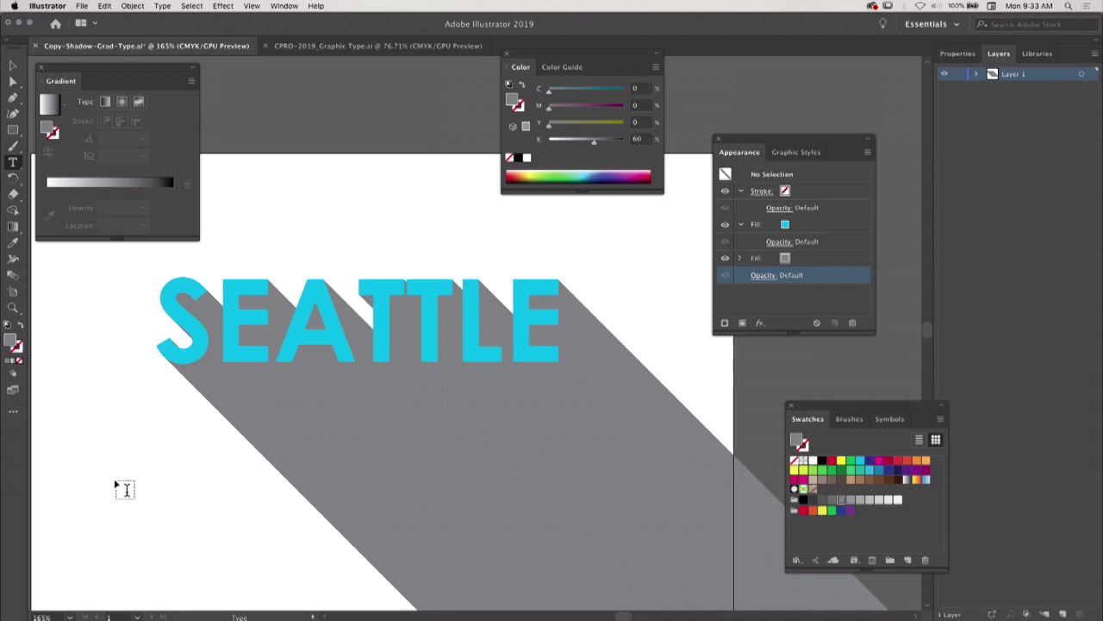
pyautogui.click(160, 399)
pyautogui.moveTo(180, 316); pyautogui.dragTo(560, 321)
pyautogui.write('DAVID')
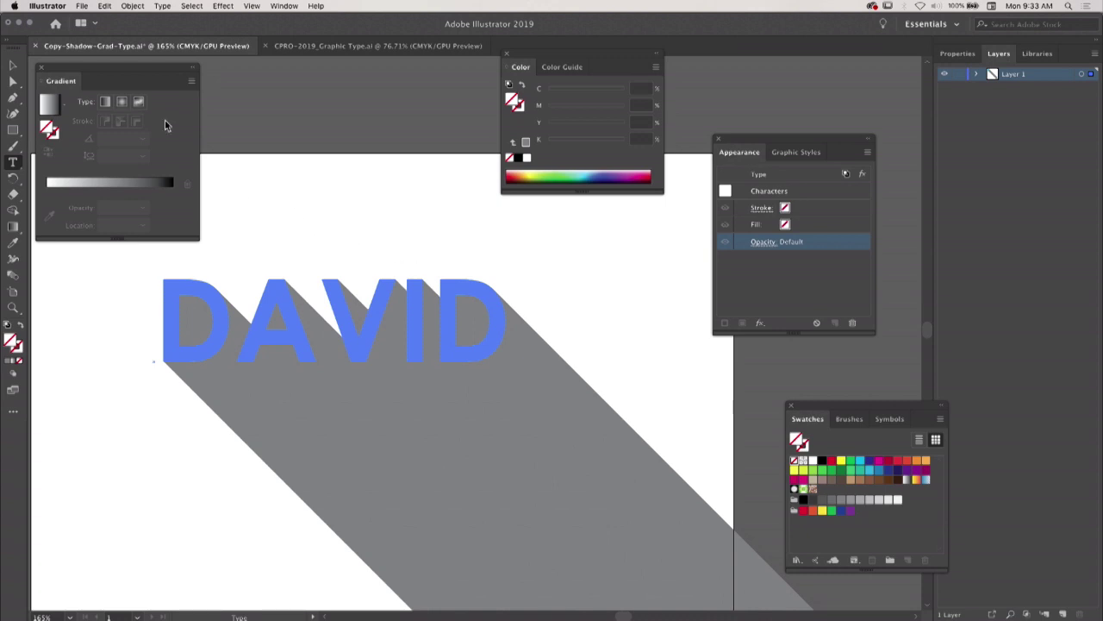
# Step: Reselect the DAVID text object and pick its grey shadow fill in Appearance
pyautogui.press('Escape')
pyautogui.moveTo(165, 185); pyautogui.dragTo(361, 399)
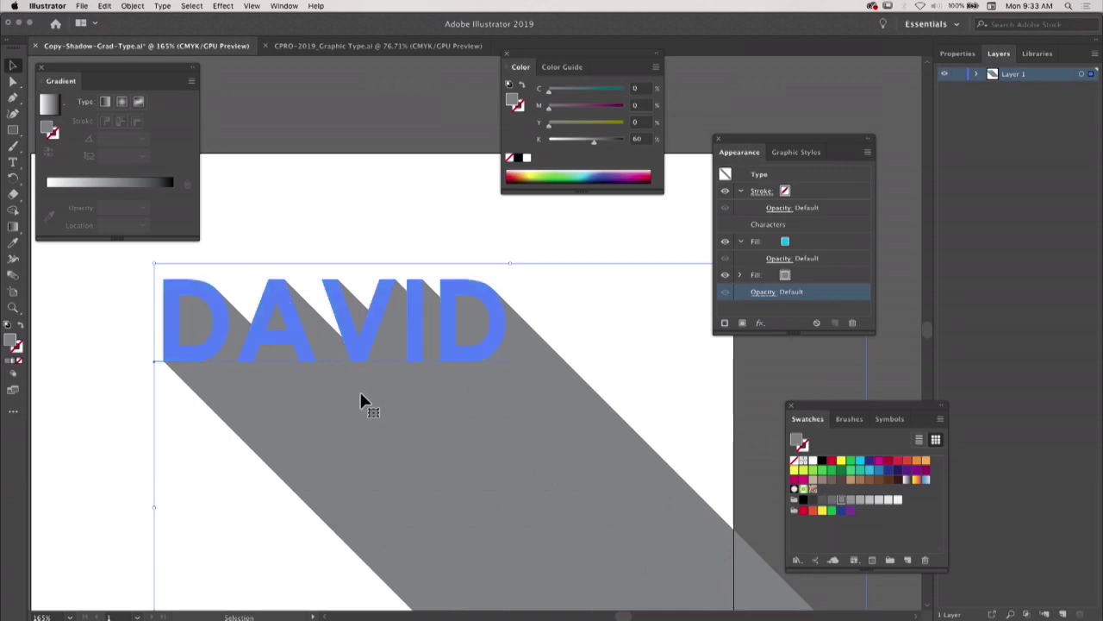
pyautogui.moveTo(369, 456); pyautogui.dragTo(369, 456)
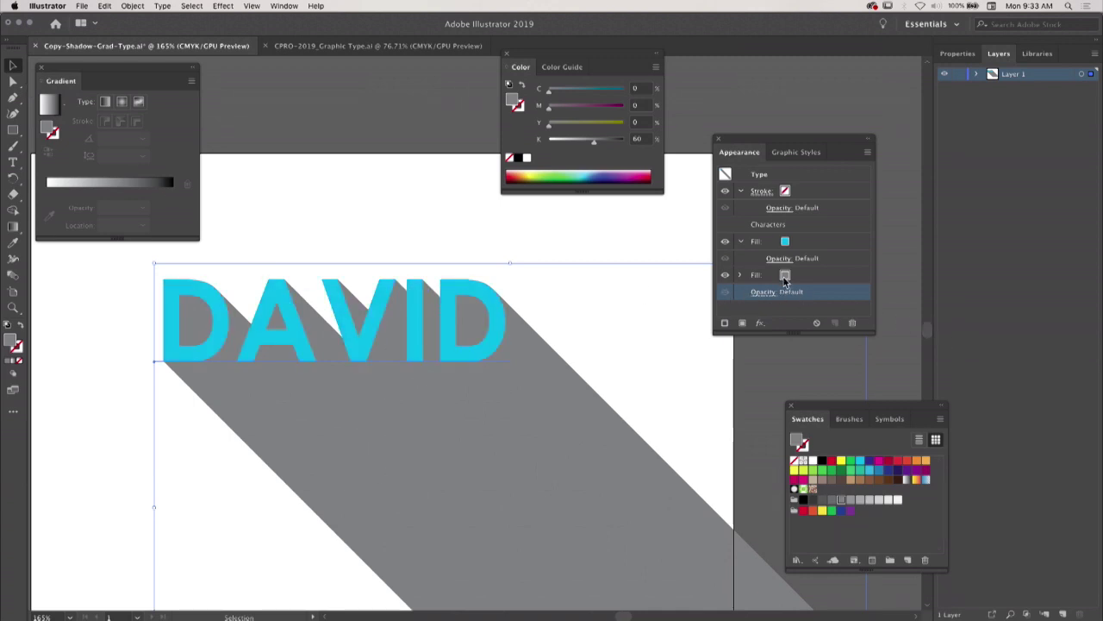
pyautogui.click(802, 277)
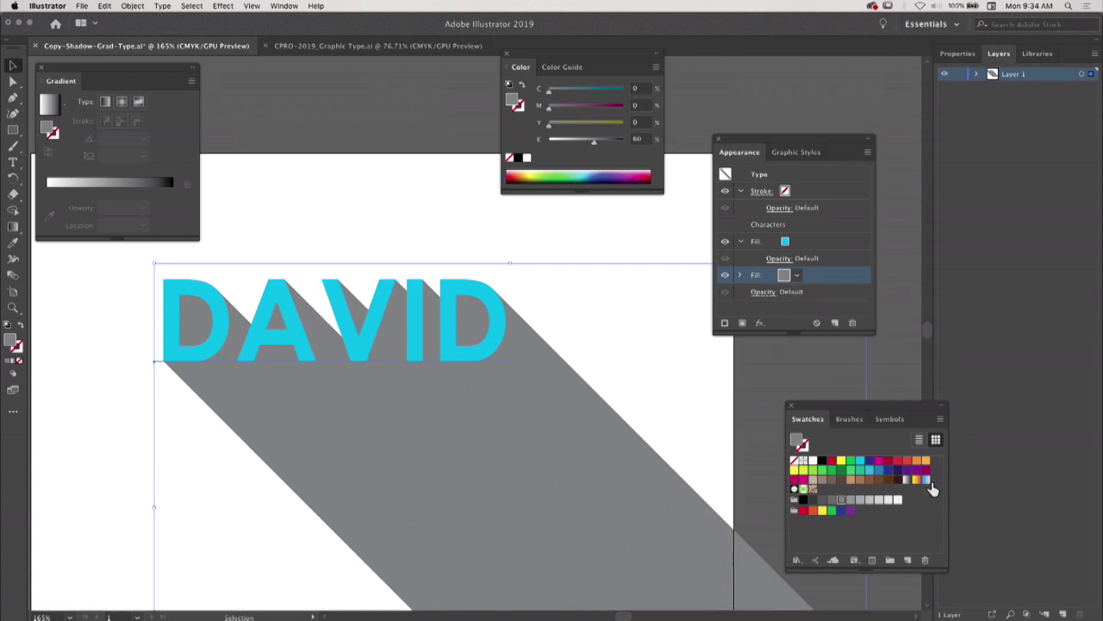
# Step: Fill the DAVID shadow with a yellow-to-red gradient angled diagonally at 31.5°
pyautogui.click(917, 481)
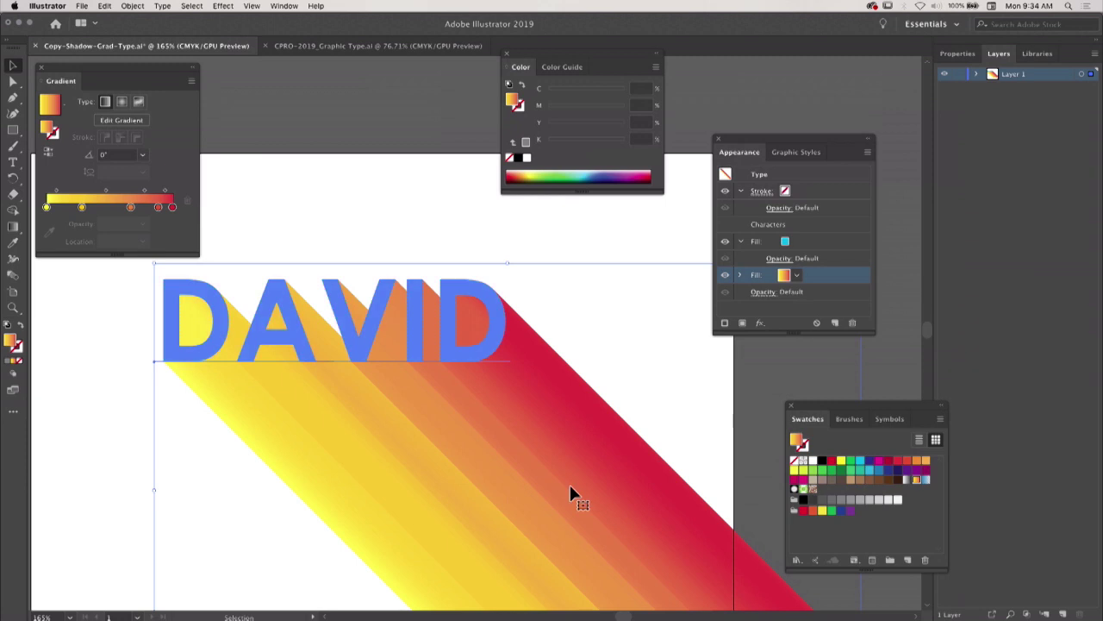
pyautogui.press('g')
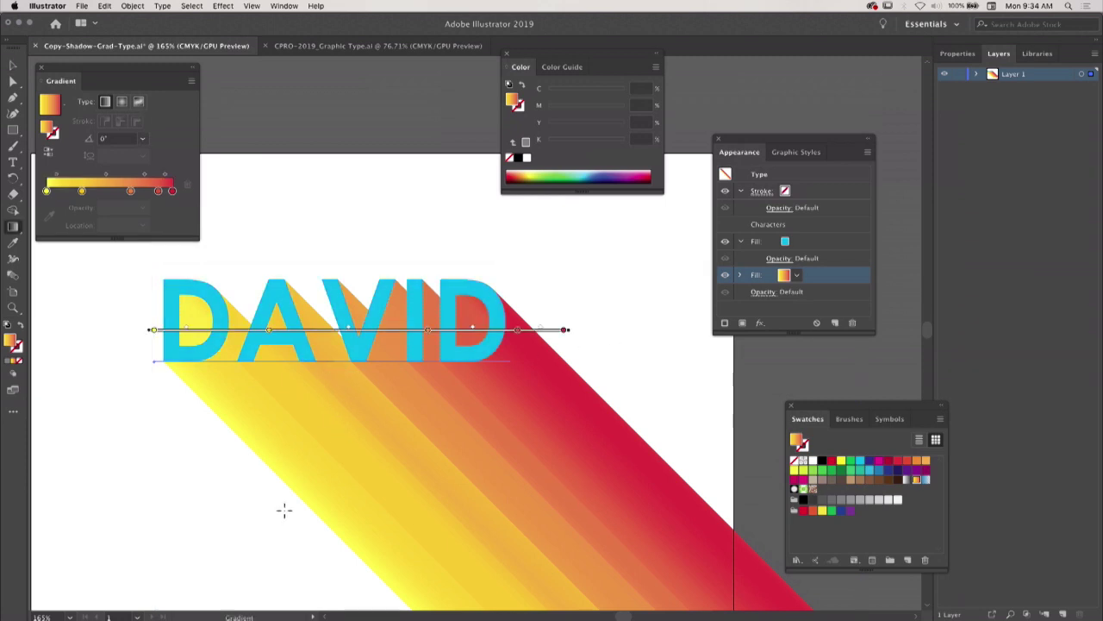
pyautogui.moveTo(284, 510); pyautogui.dragTo(630, 298)
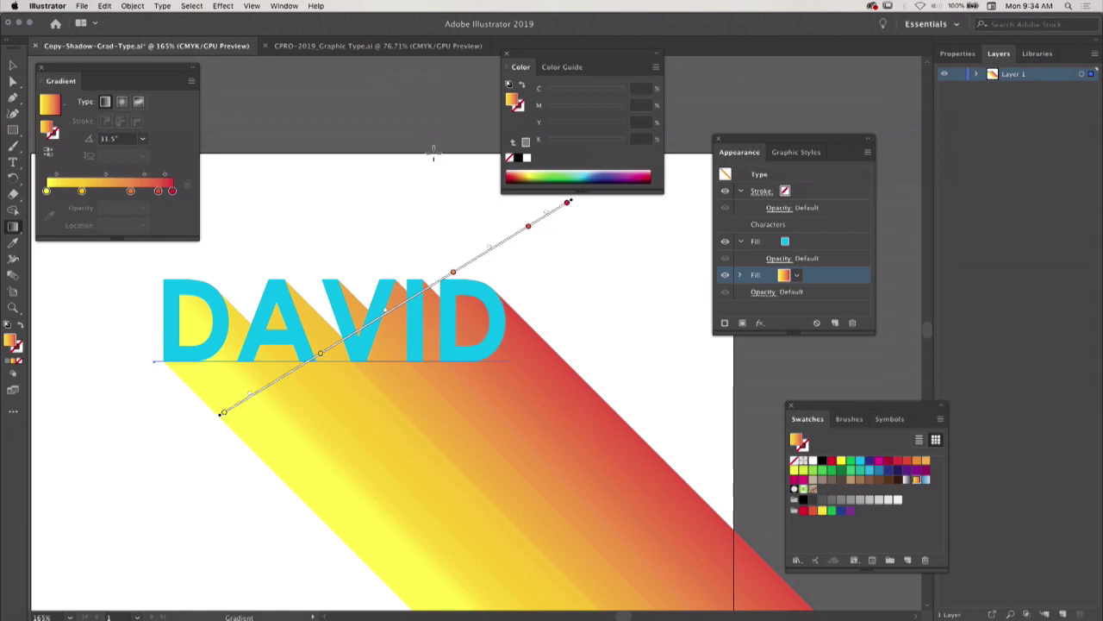
# Step: Switch to CPRO-2019_Graphic Type.ai and close Copy-Shadow-Grad-Type.ai with Don't Save
pyautogui.press('v')
pyautogui.click(352, 46)
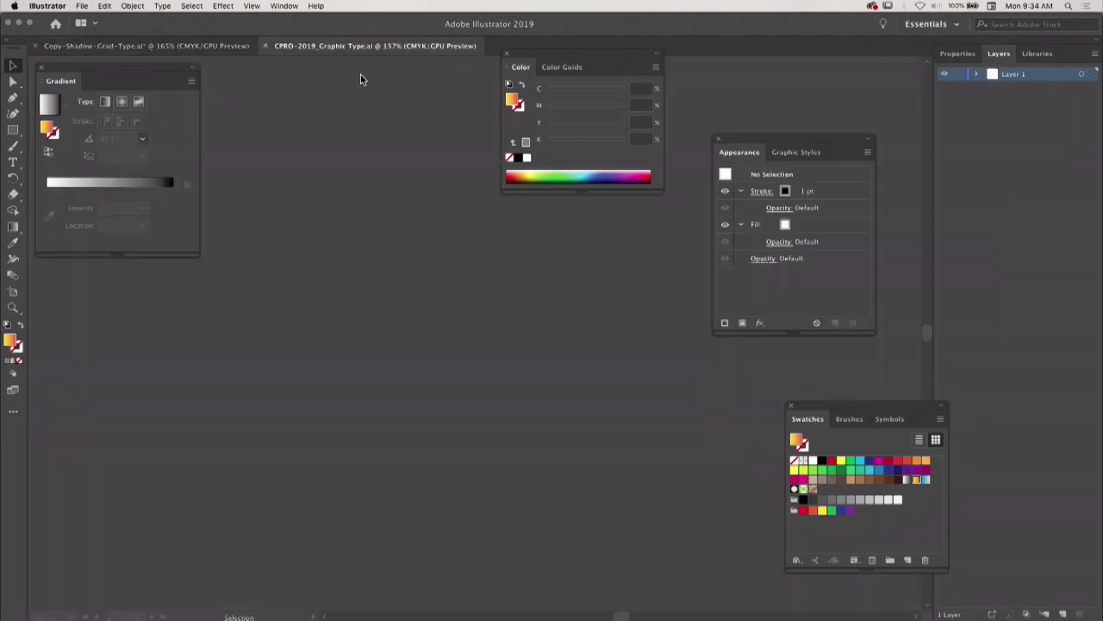
pyautogui.click(37, 47)
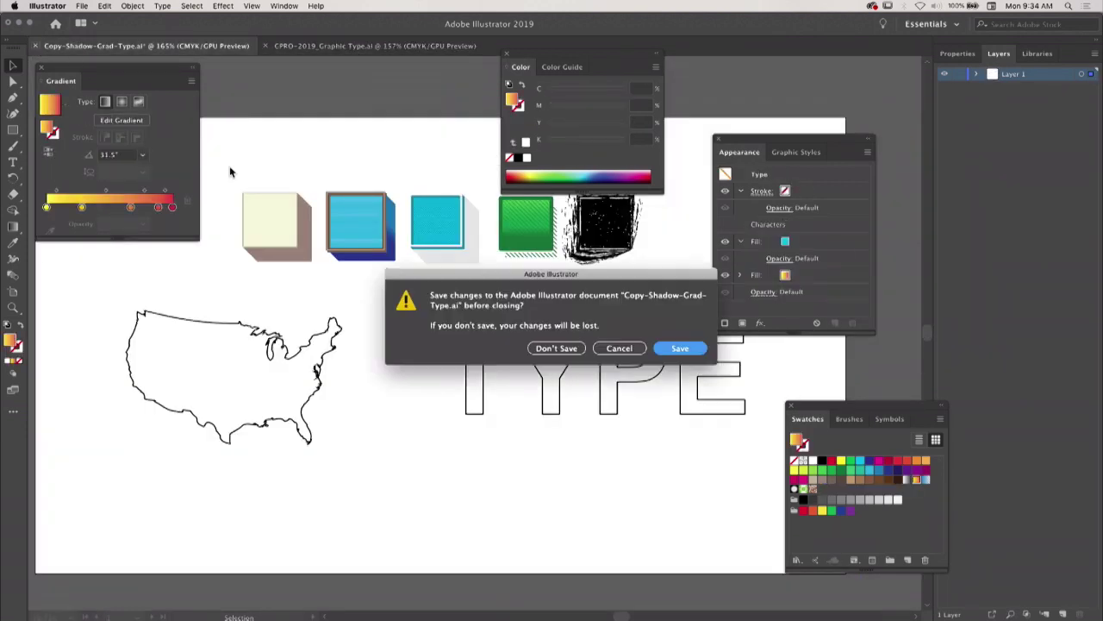
pyautogui.click(554, 348)
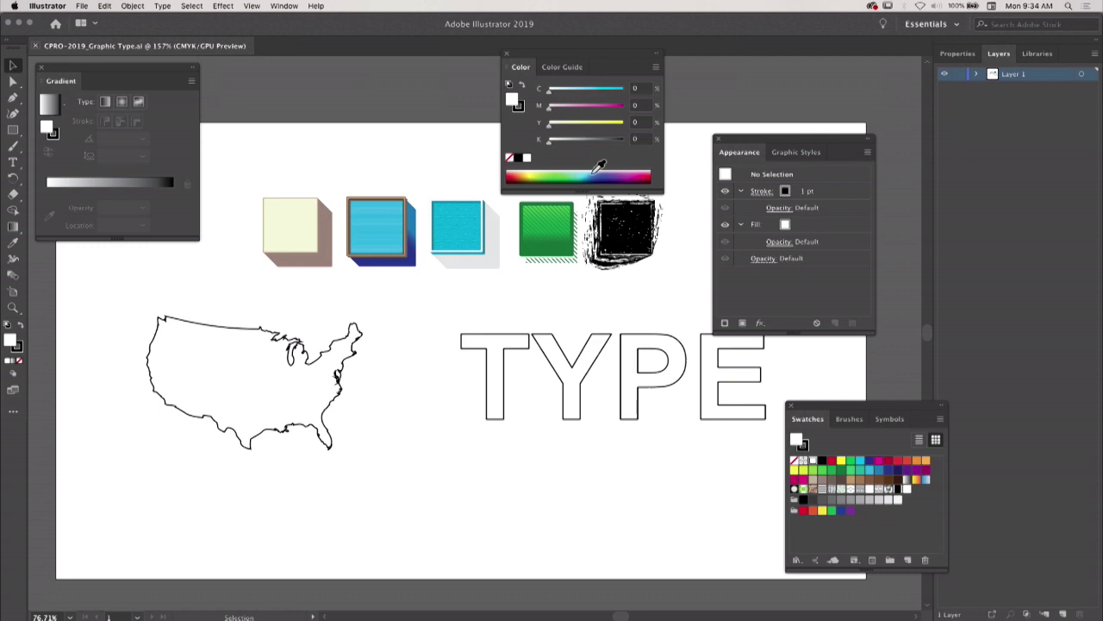
# Step: Eyedropper each sample cube's look onto the USA map, settling on the green hatched cube
pyautogui.moveTo(573, 55); pyautogui.dragTo(601, 42)
pyautogui.click(247, 375)
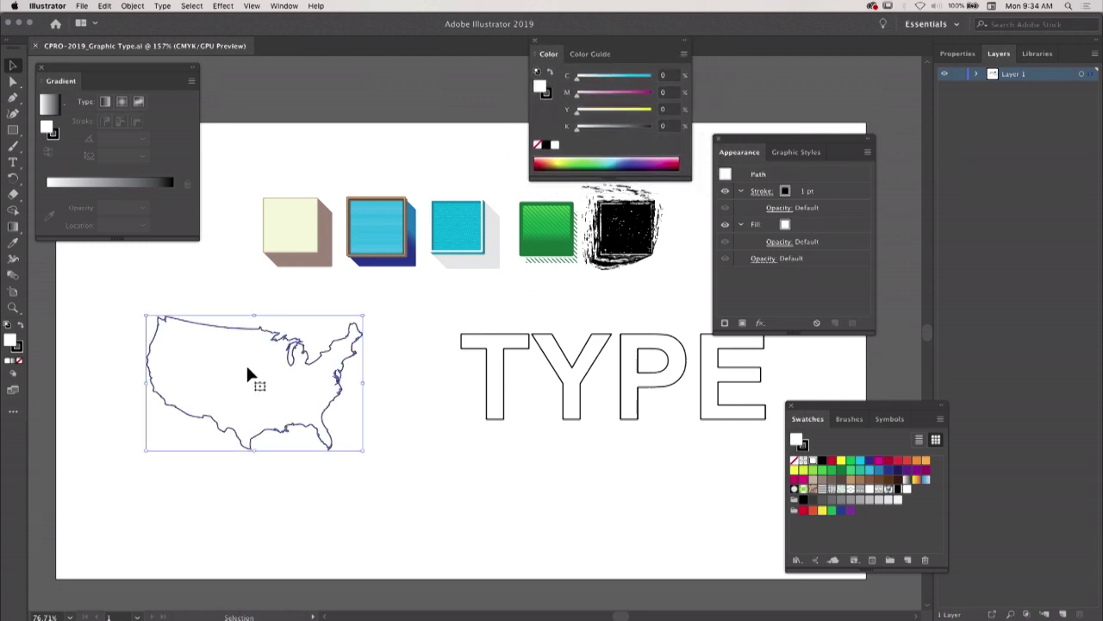
pyautogui.press('i')
pyautogui.click(307, 226)
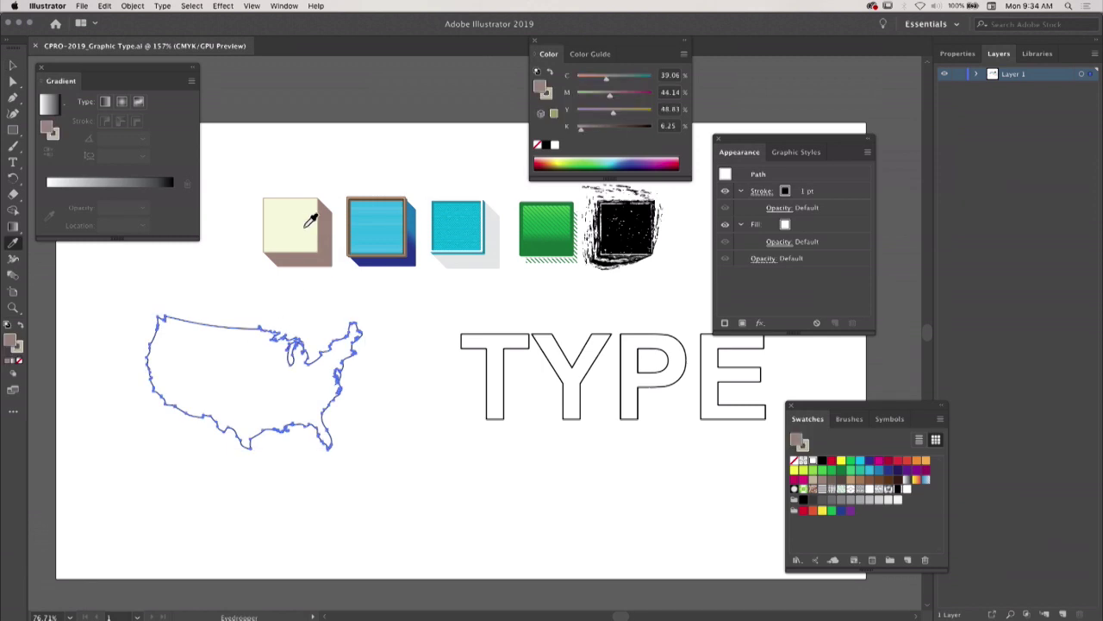
pyautogui.click(391, 233)
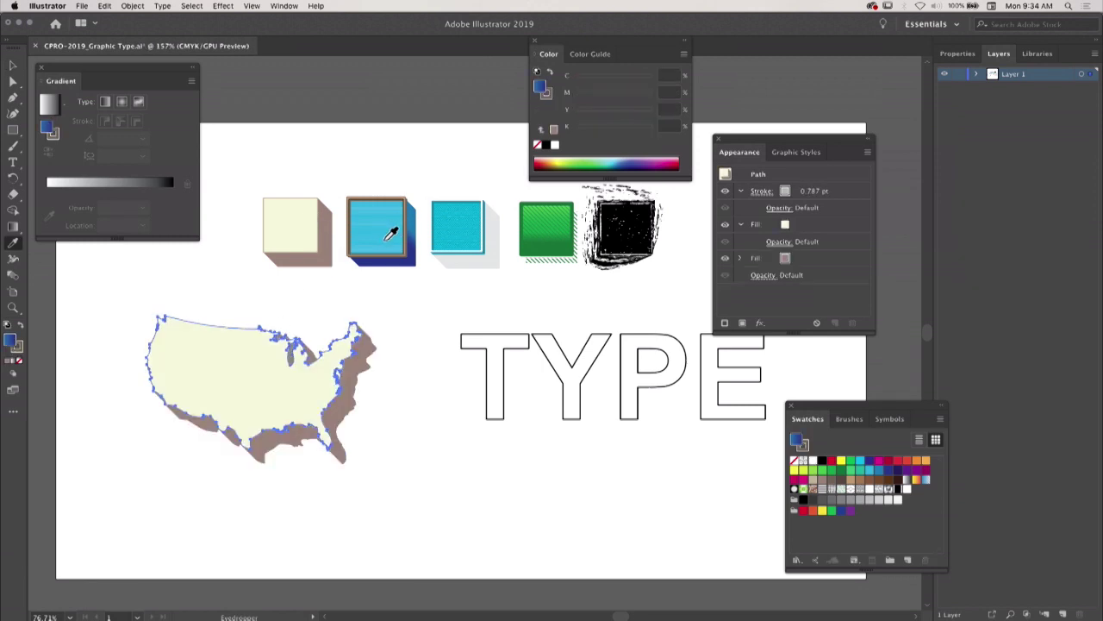
pyautogui.click(476, 226)
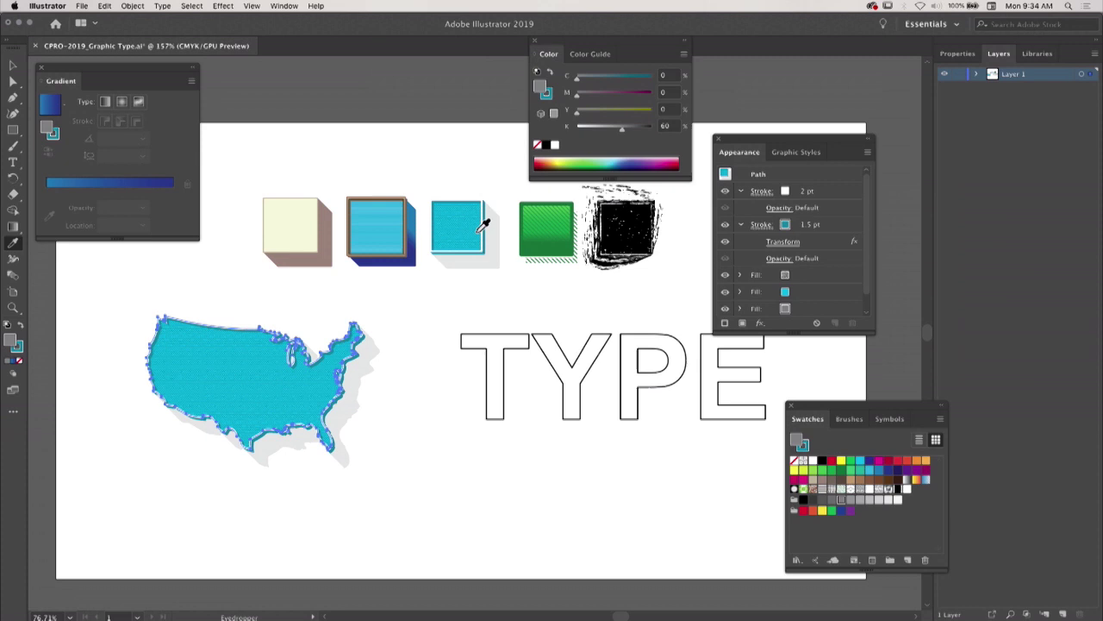
pyautogui.click(550, 226)
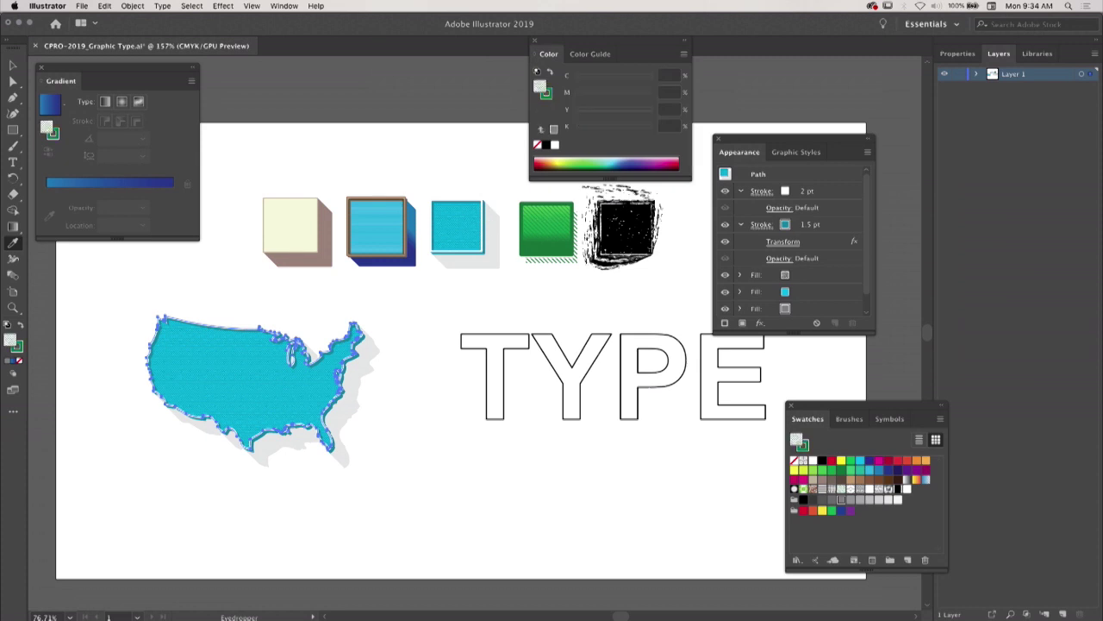
pyautogui.click(643, 229)
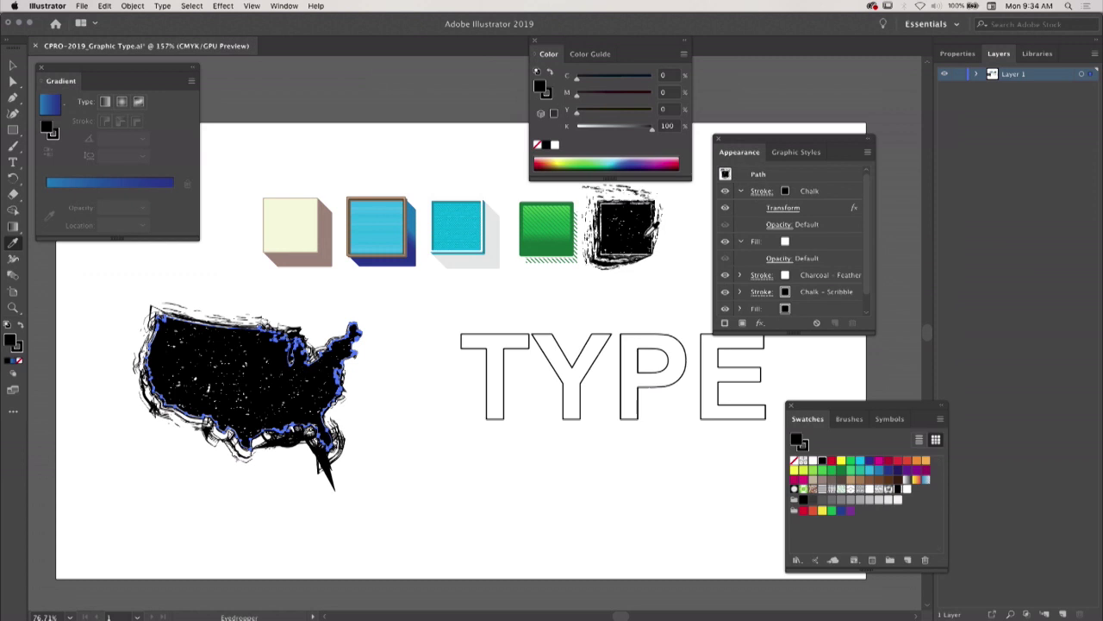
pyautogui.click(549, 228)
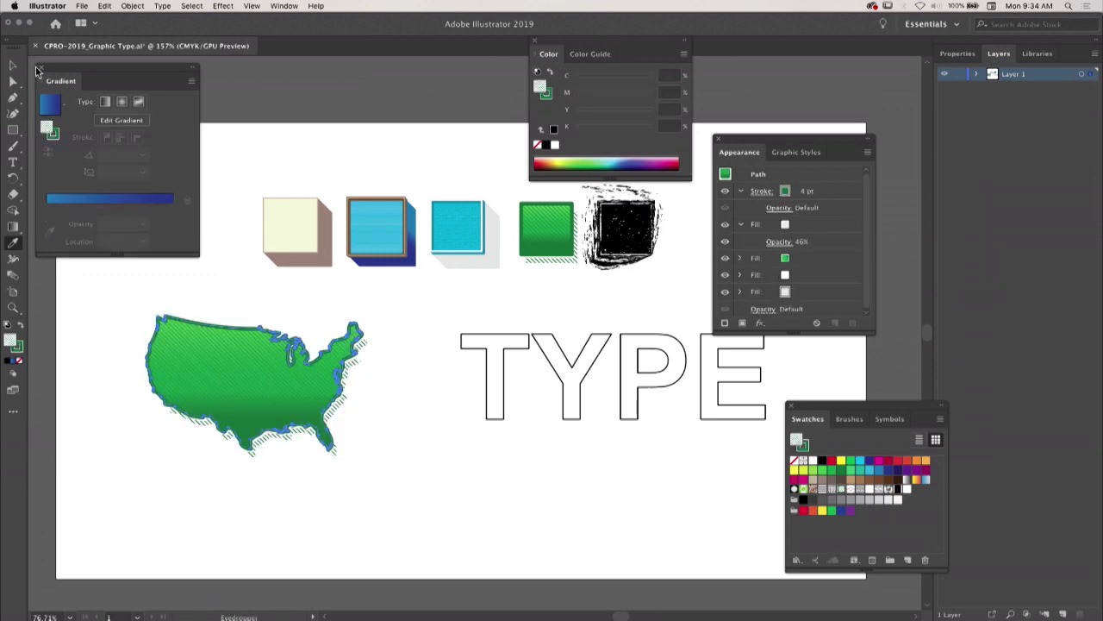
# Step: Select the TYPE text and shift it down and to the left
pyautogui.click(13, 66)
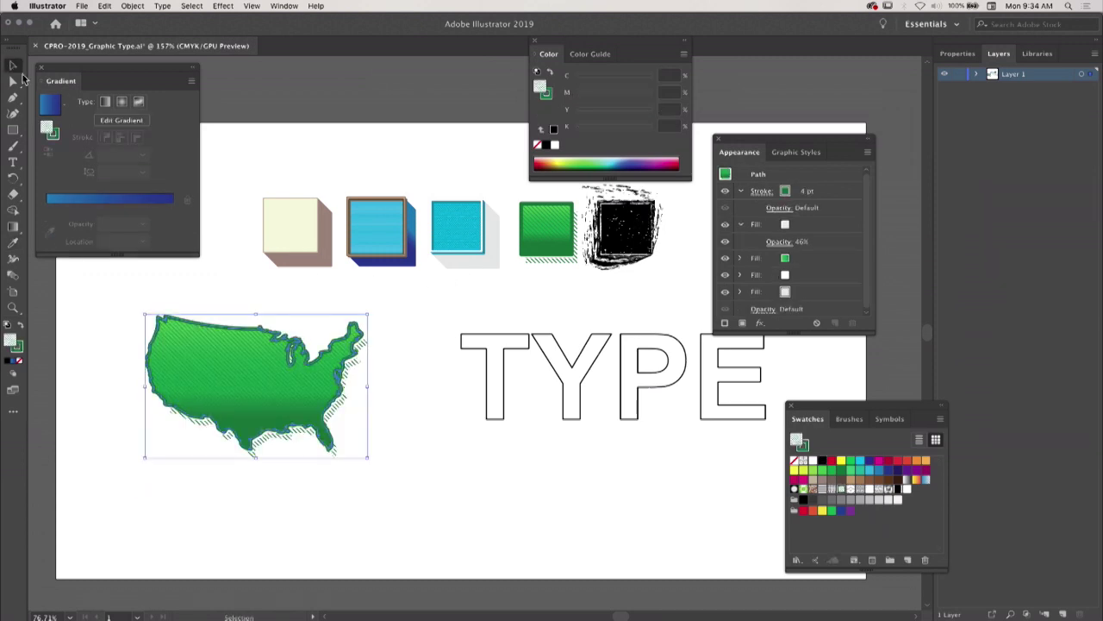
pyautogui.click(576, 401)
pyautogui.moveTo(579, 386); pyautogui.dragTo(526, 417)
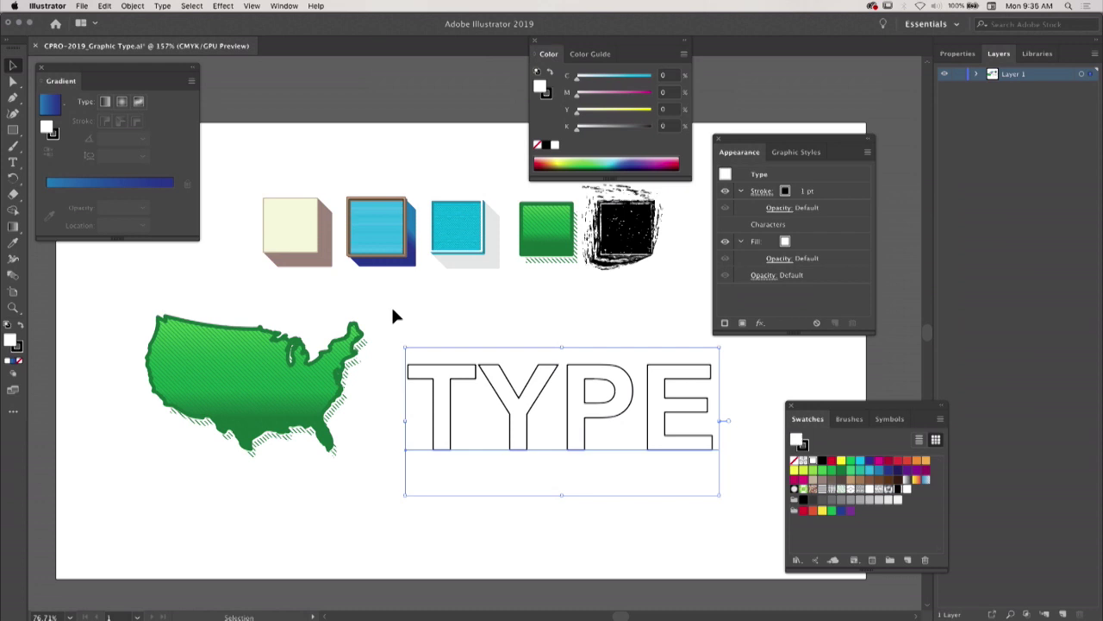
# Step: Eyedropper the framed cyan cube's cyan fill, 3 pt strokes and blue shadow onto TYPE
pyautogui.press('i')
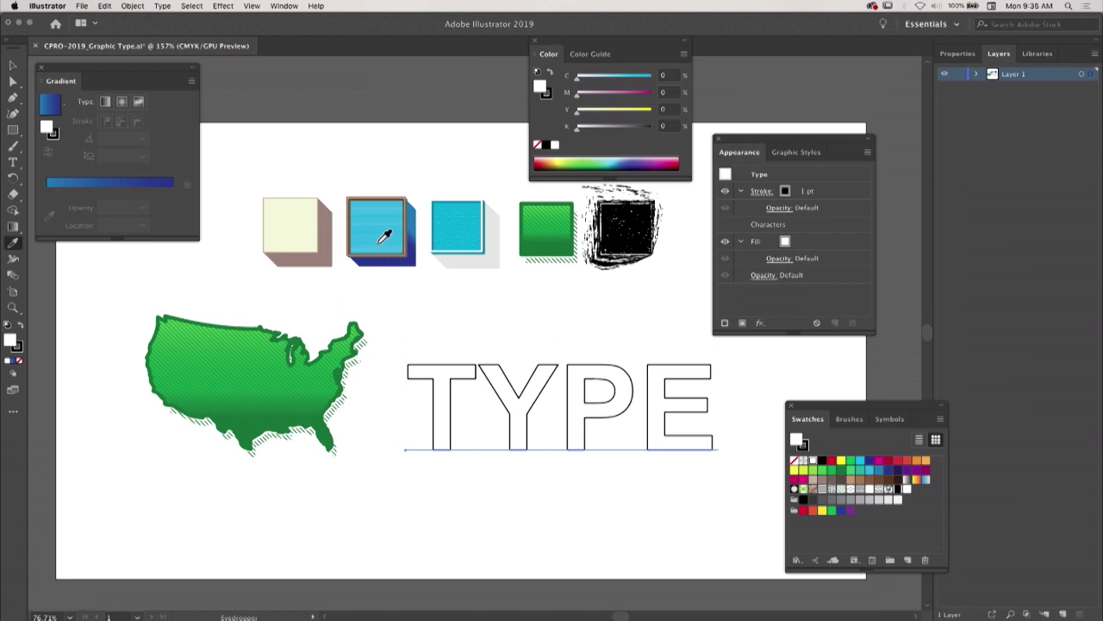
pyautogui.click(390, 231)
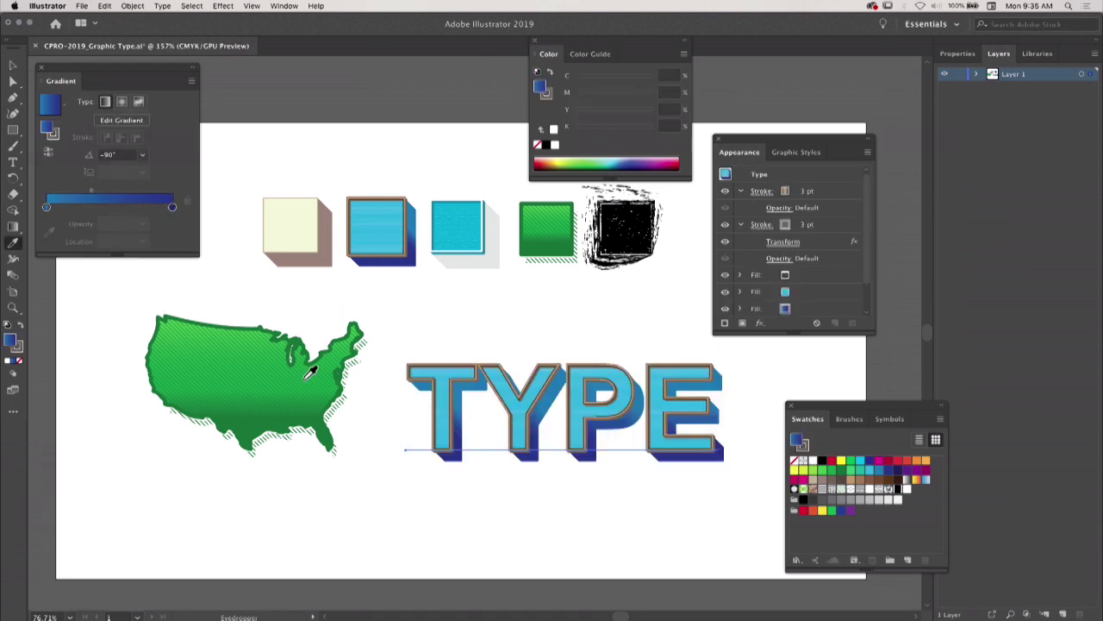
pyautogui.click(13, 65)
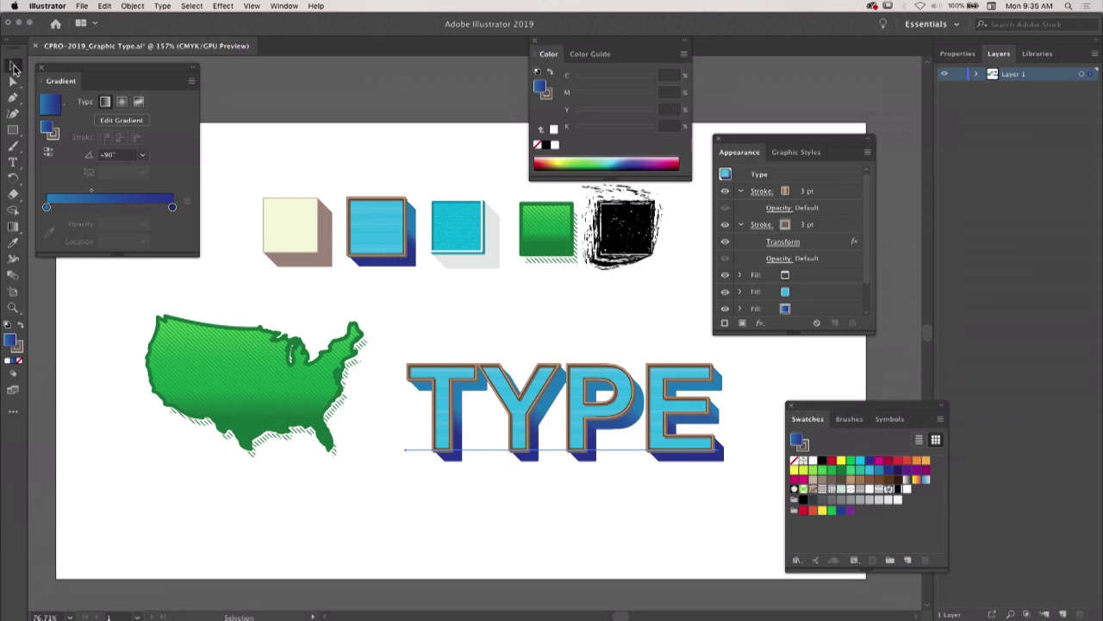
pyautogui.click(283, 6)
pyautogui.moveTo(304, 475)
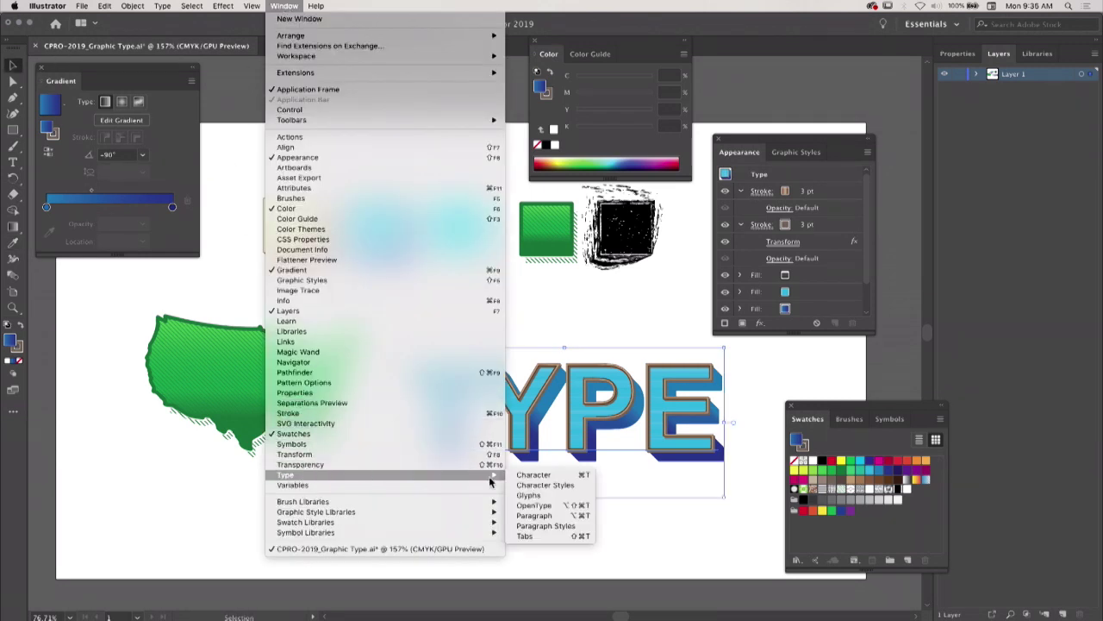
# Step: Set the styled lettering in the Amador blackletter font via the Character panel
pyautogui.click(562, 475)
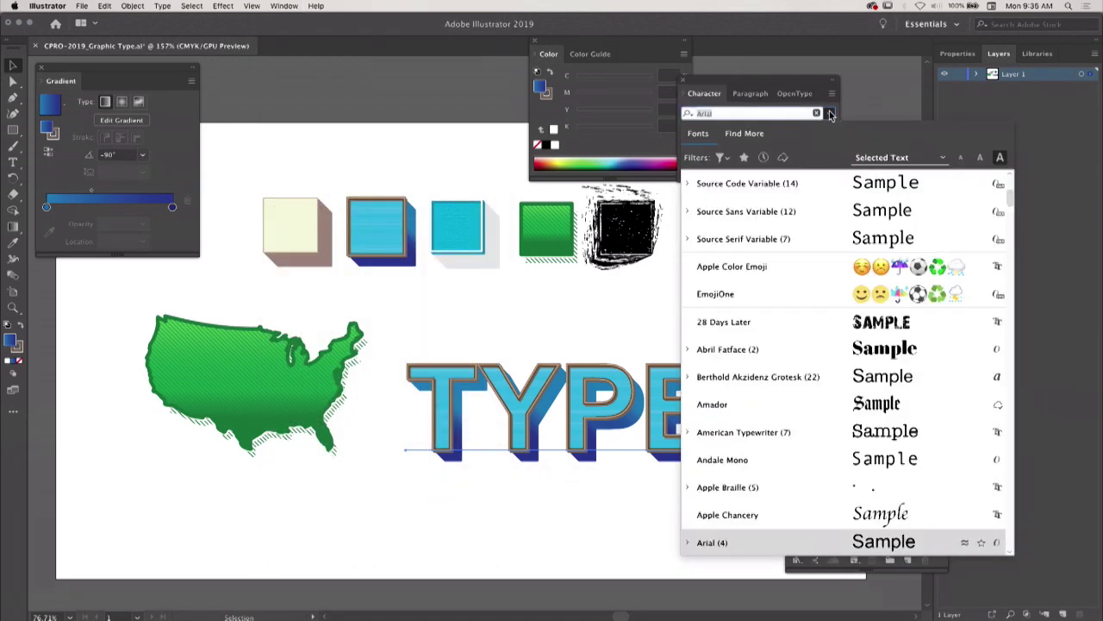
pyautogui.click(829, 112)
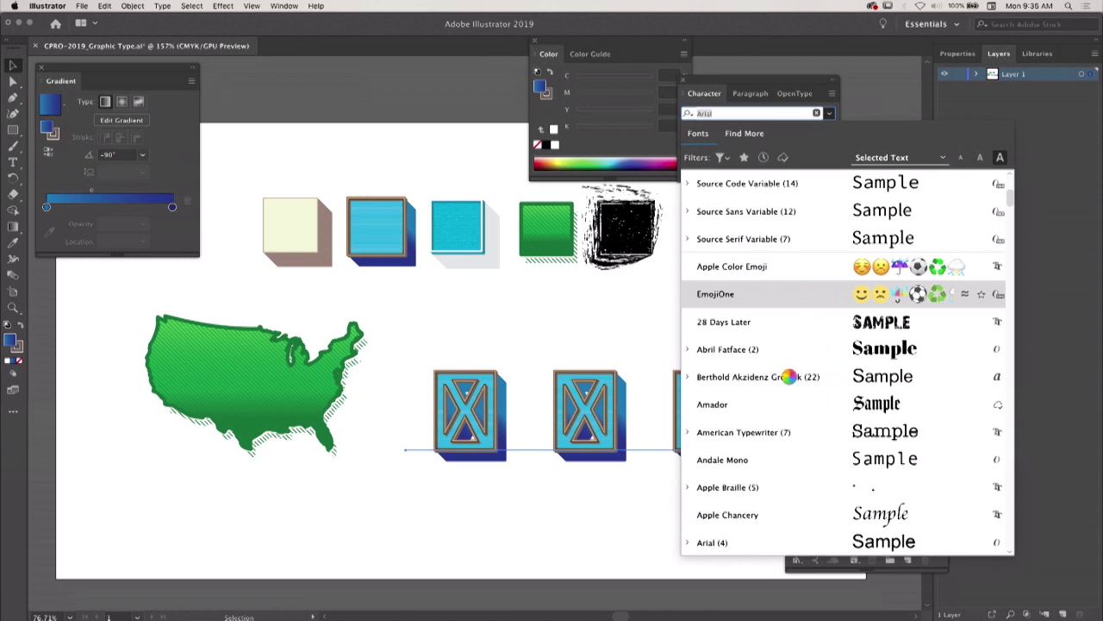
pyautogui.click(886, 410)
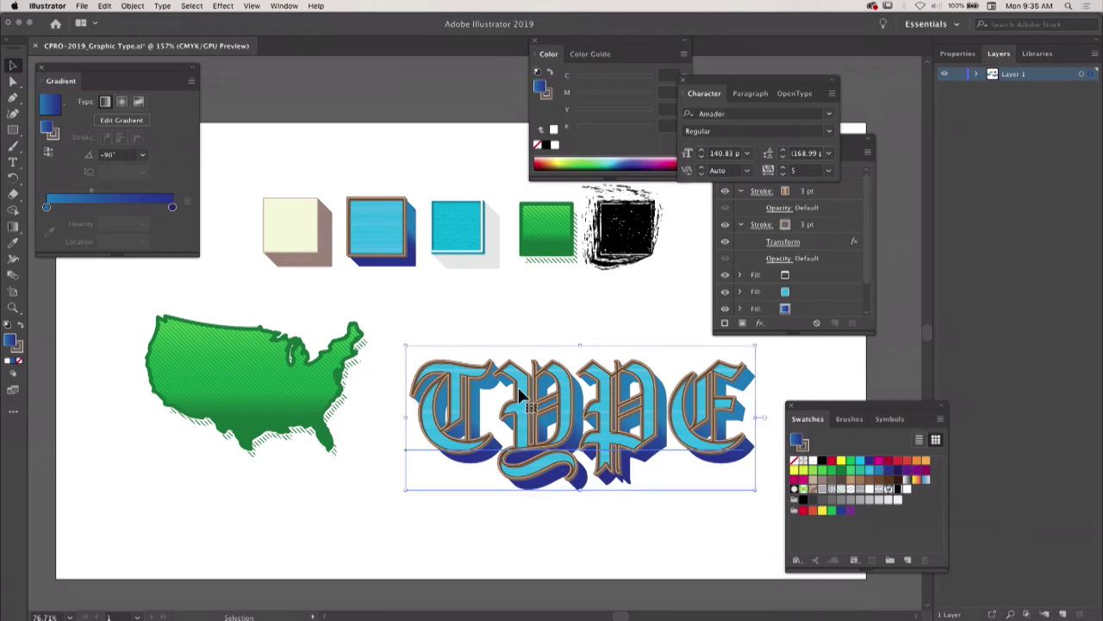
# Step: Replace the word TYPE with YEAH, keeping its appearance styling
pyautogui.press('t')
pyautogui.click(794, 335)
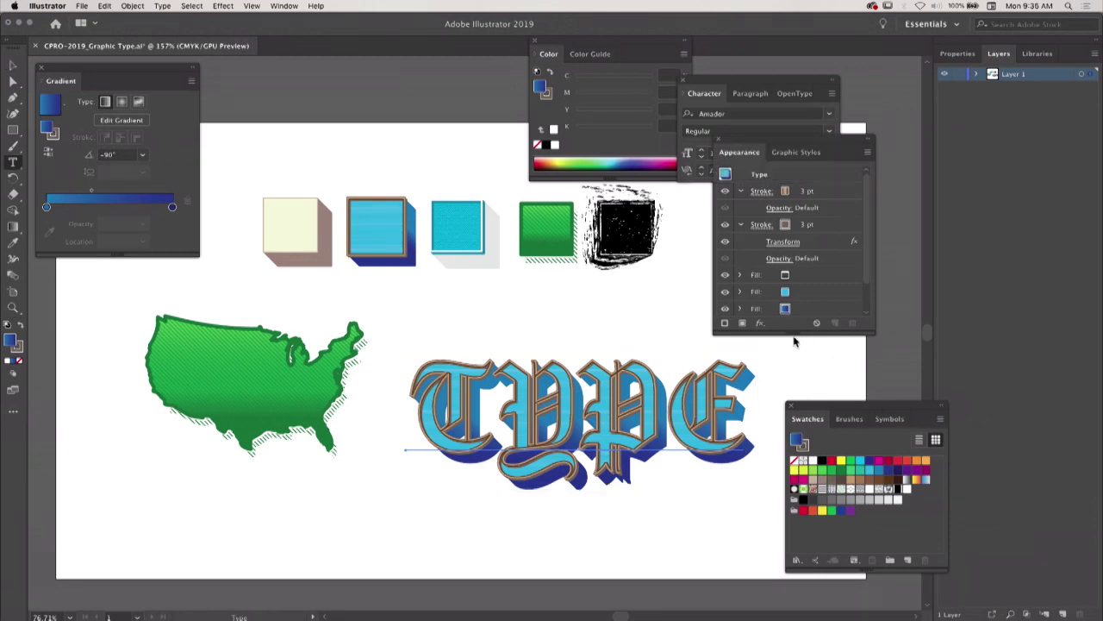
pyautogui.moveTo(794, 335); pyautogui.dragTo(774, 398)
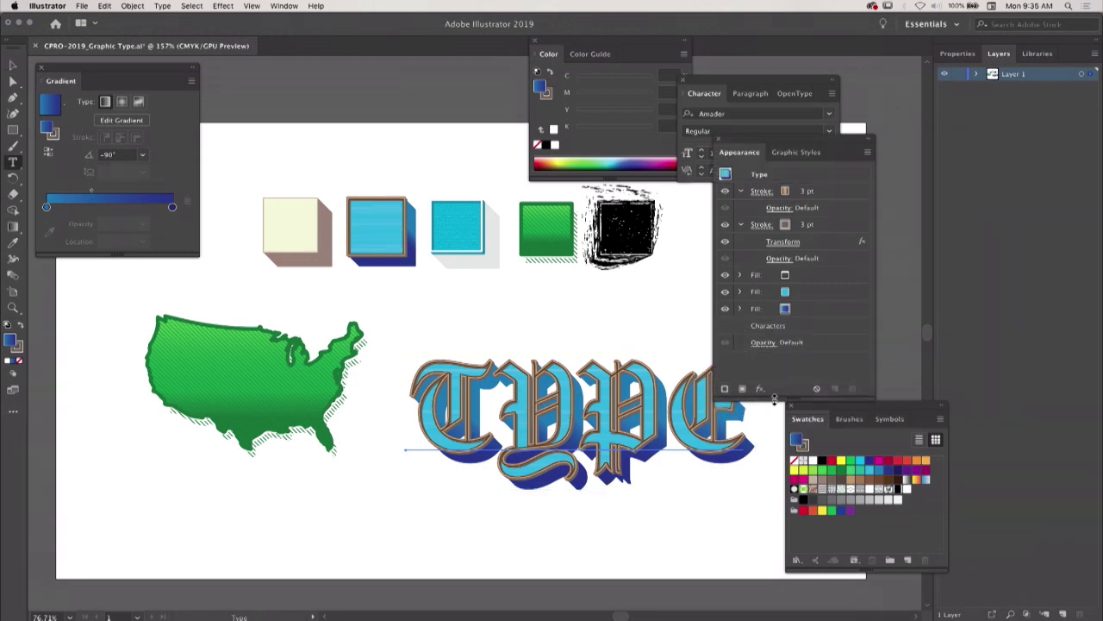
pyautogui.doubleClick(558, 405)
pyautogui.write('YEAH')
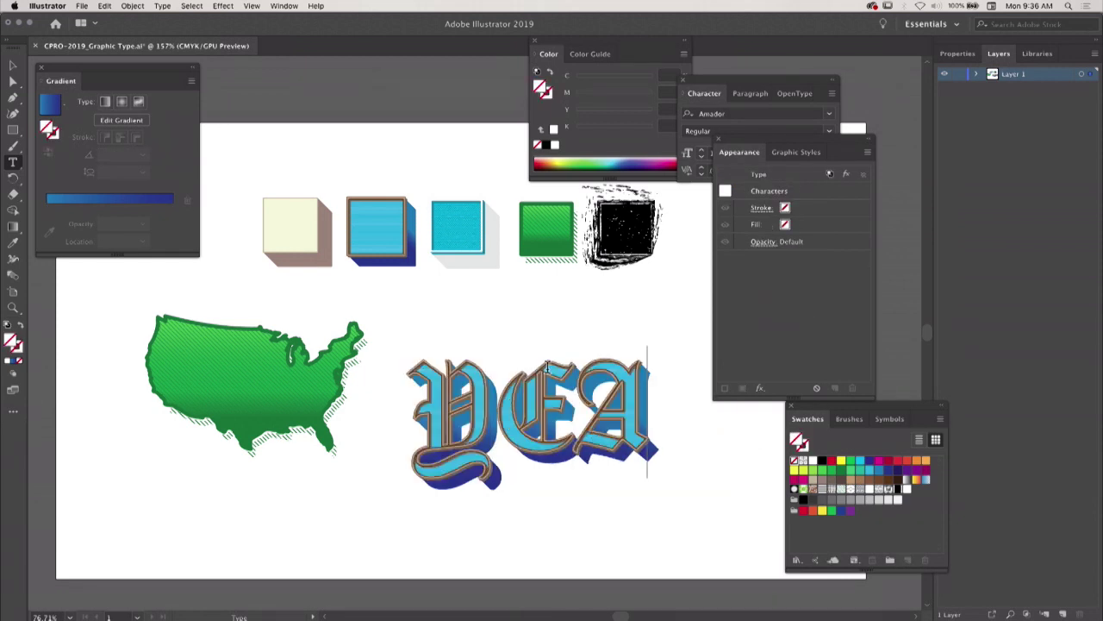